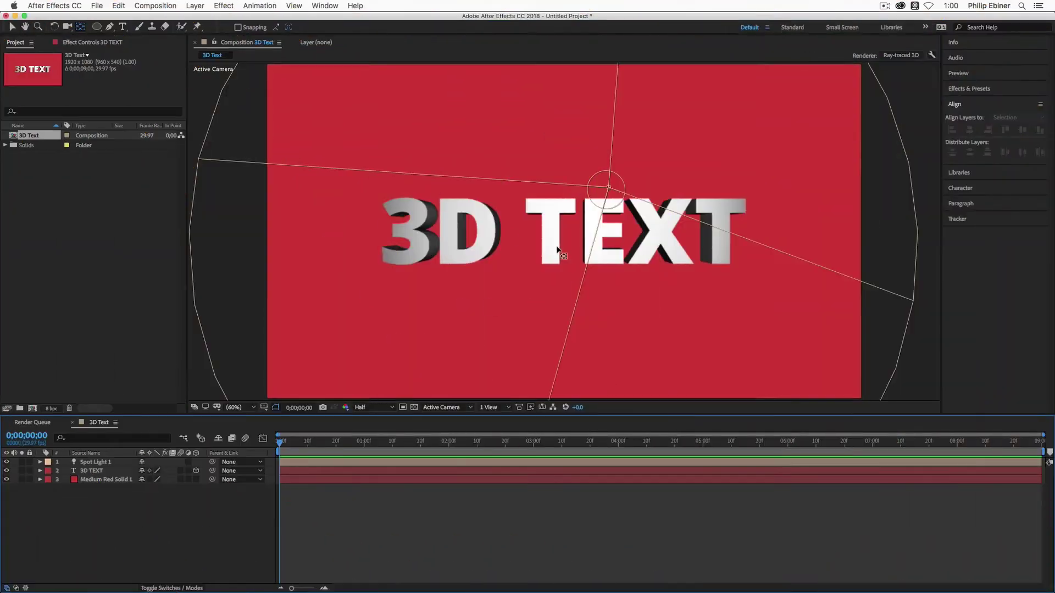
Step: Delete the sample 3D TEXT and Spot Light 1 layers
click(299, 473)
shift+click(307, 464)
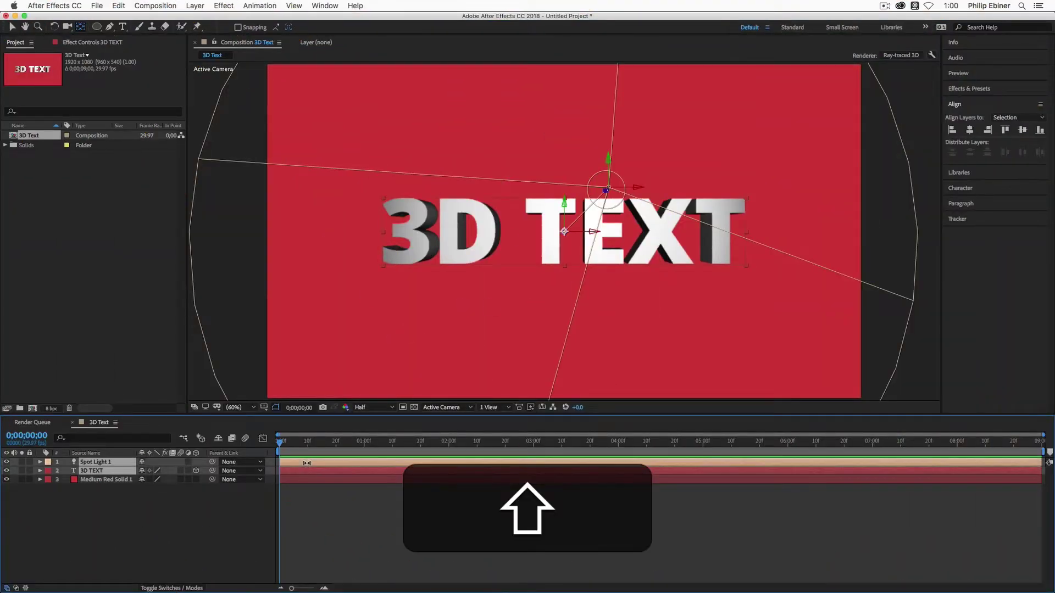
key(BackSpace)
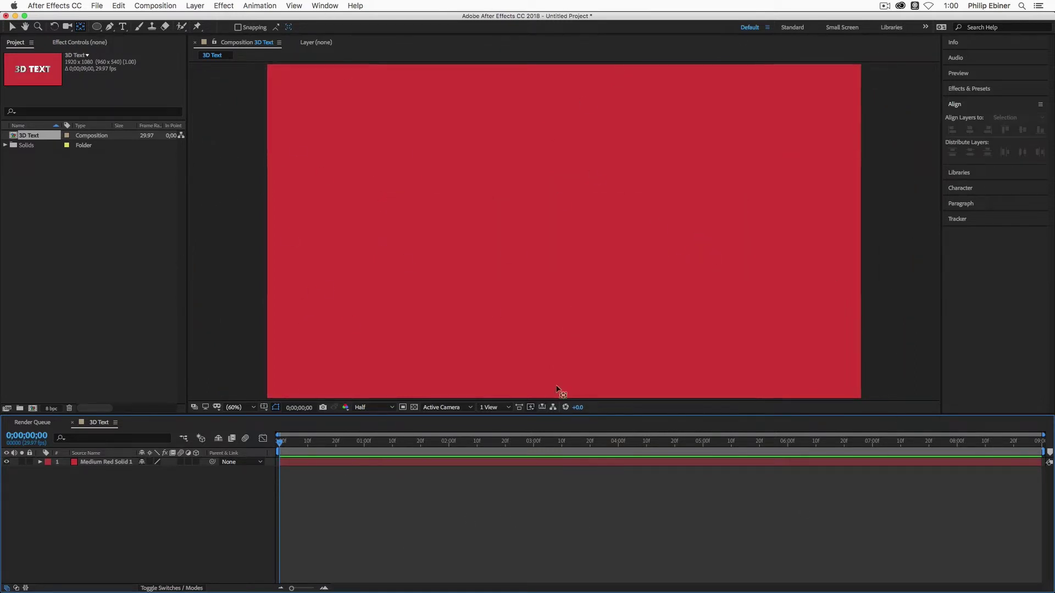
Step: Create a new text layer reading HELLO, correcting the mistyped letter
click(122, 27)
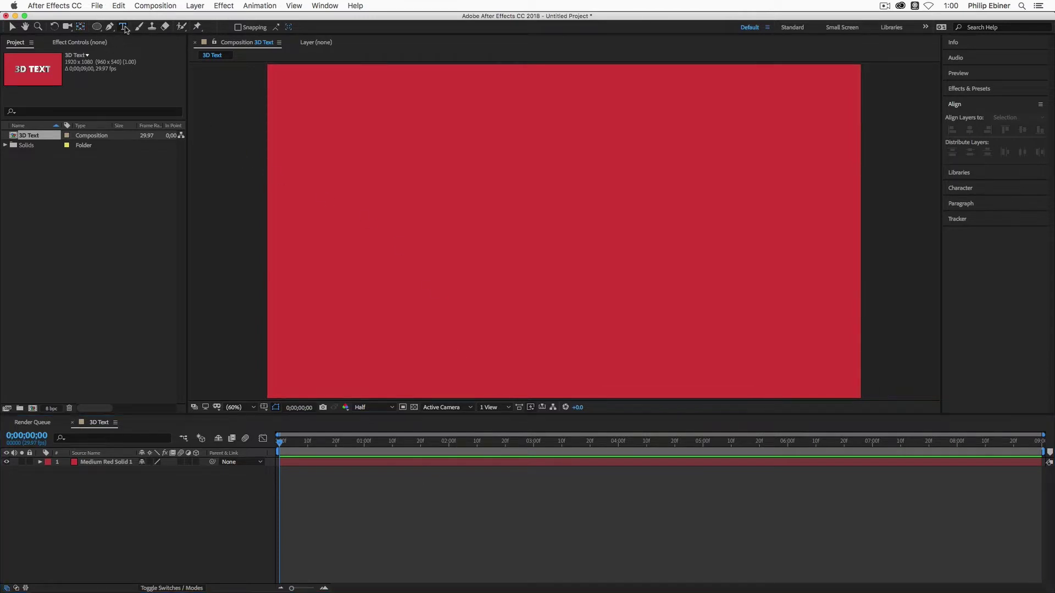
click(460, 220)
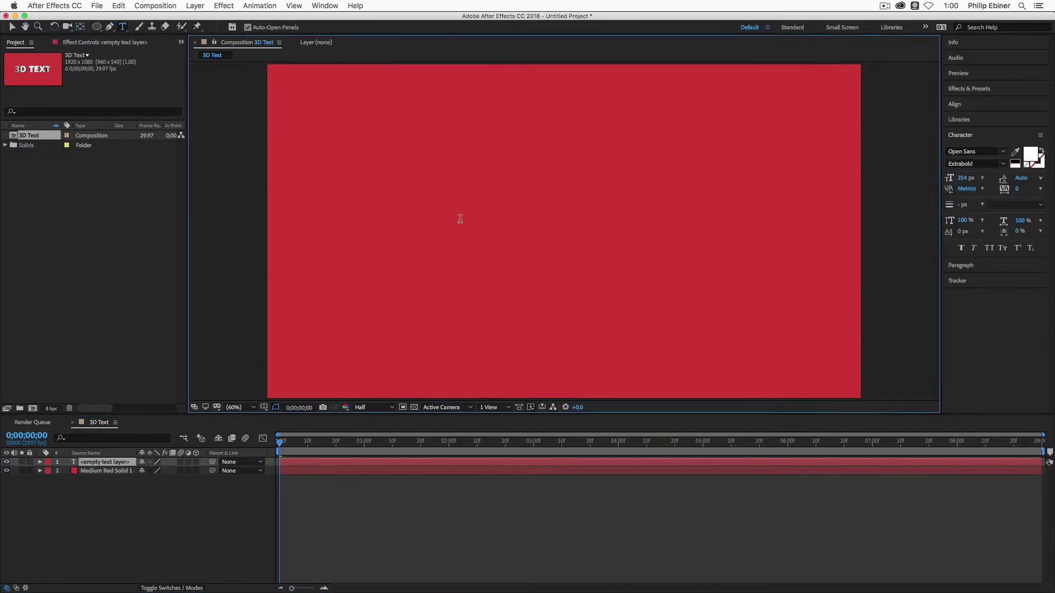
text(HELLO)
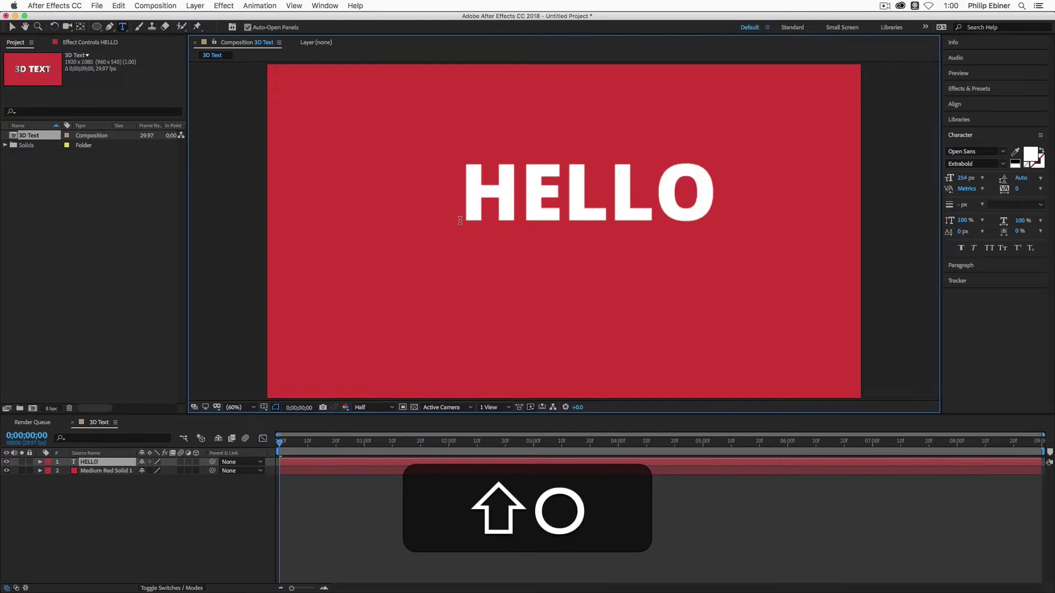
Step: Enlarge HELLO's font, centre it horizontally and vertically, and make it a 3D layer
key(super+a)
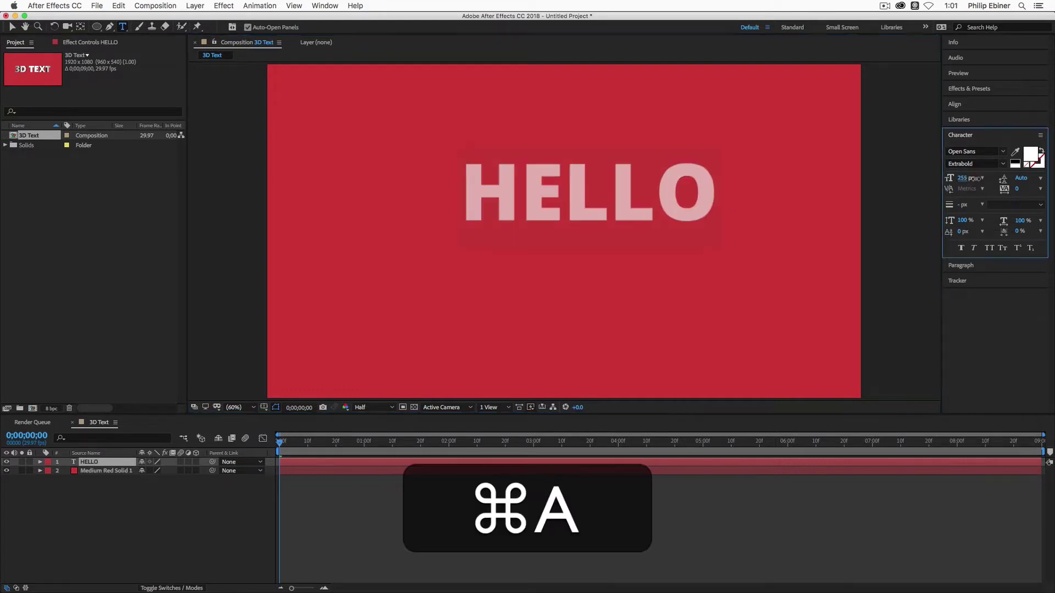
drag(963, 178, 1000, 179)
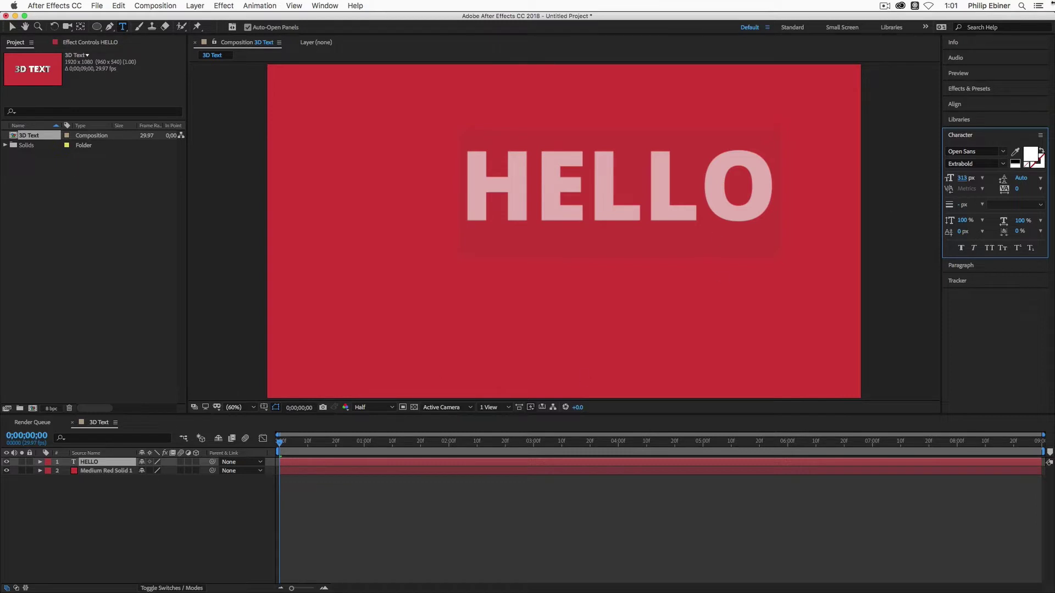
click(972, 104)
click(970, 131)
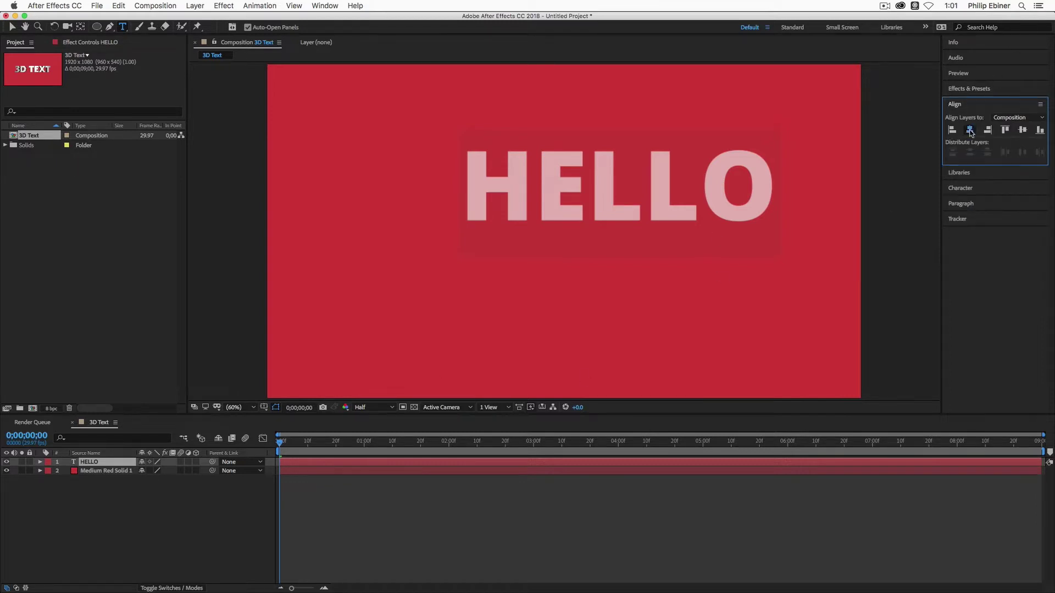
click(1022, 131)
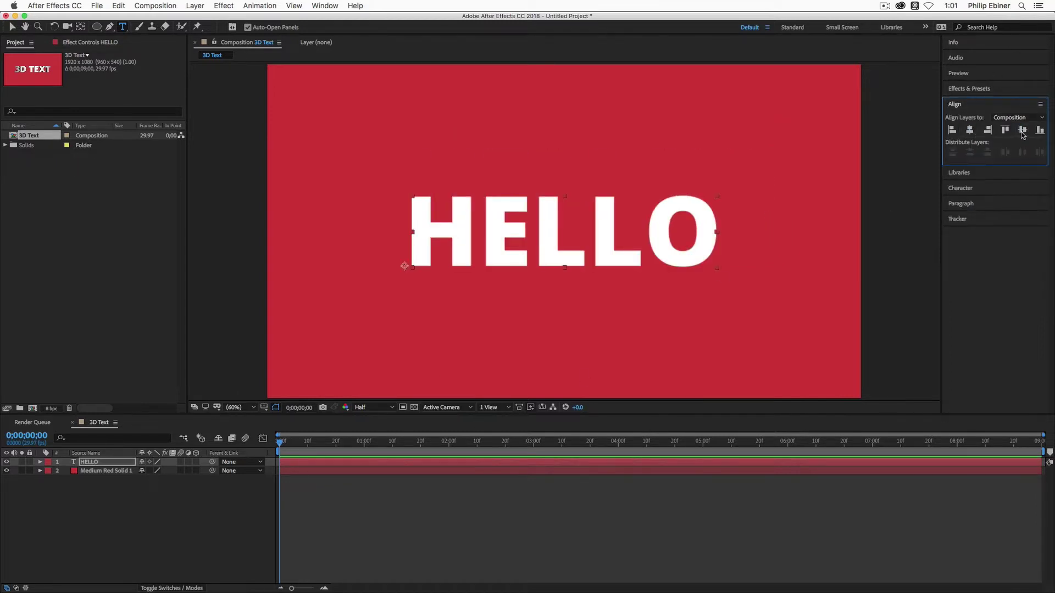
click(196, 463)
Step: Set HELLO's Geometry Options Extrusion Depth to 150
right_click(296, 466)
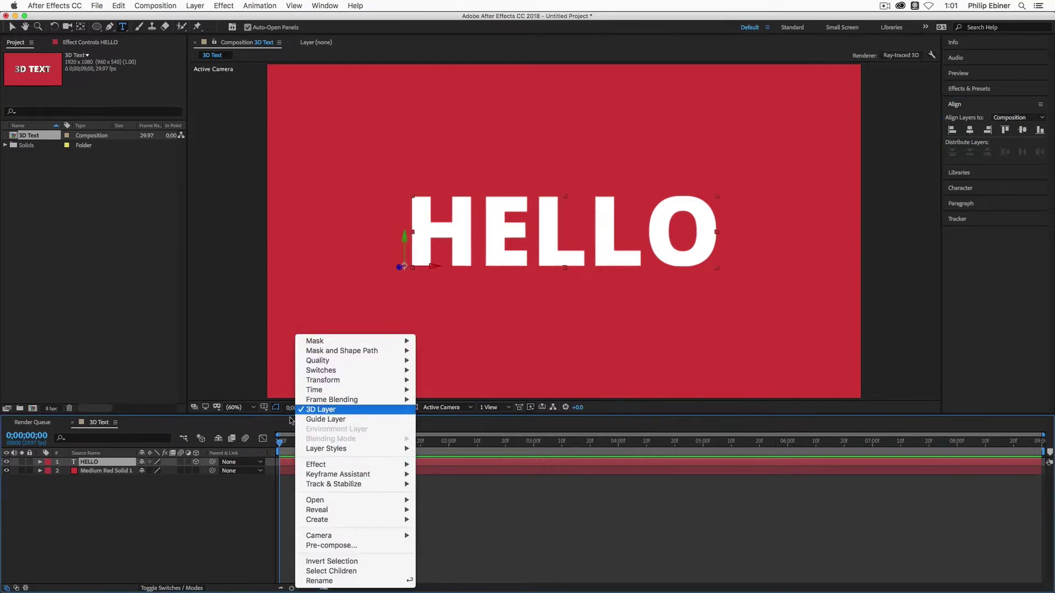
click(74, 467)
click(41, 462)
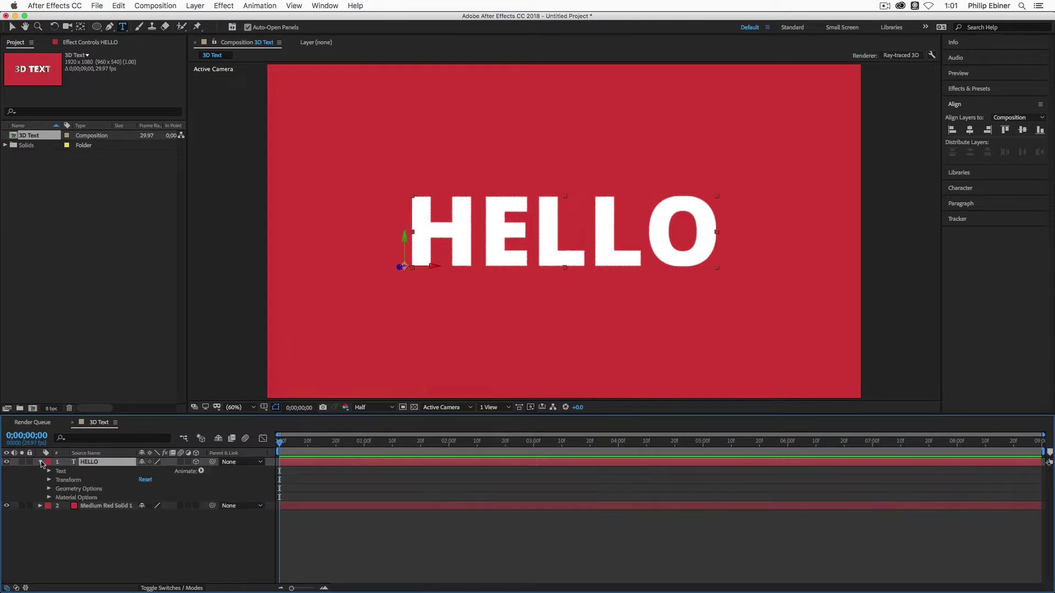
click(49, 489)
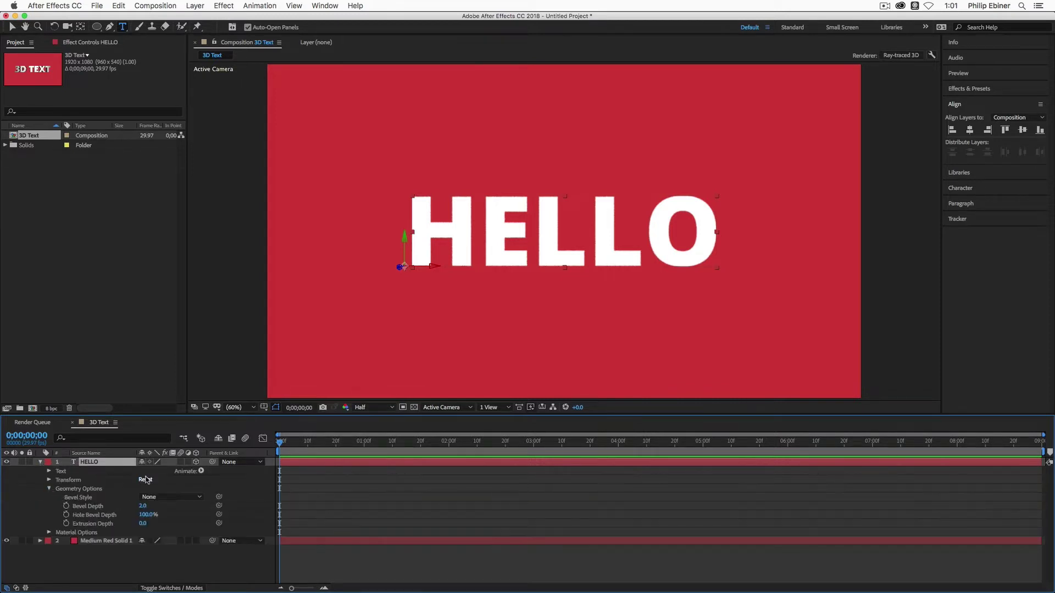
click(143, 524)
text(150)
key(Return)
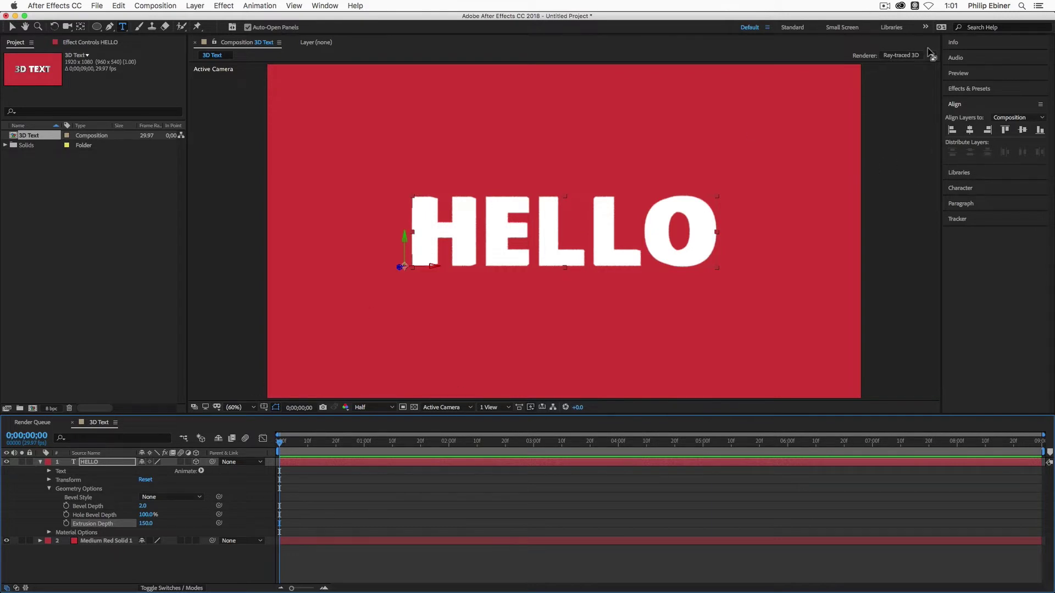
click(903, 55)
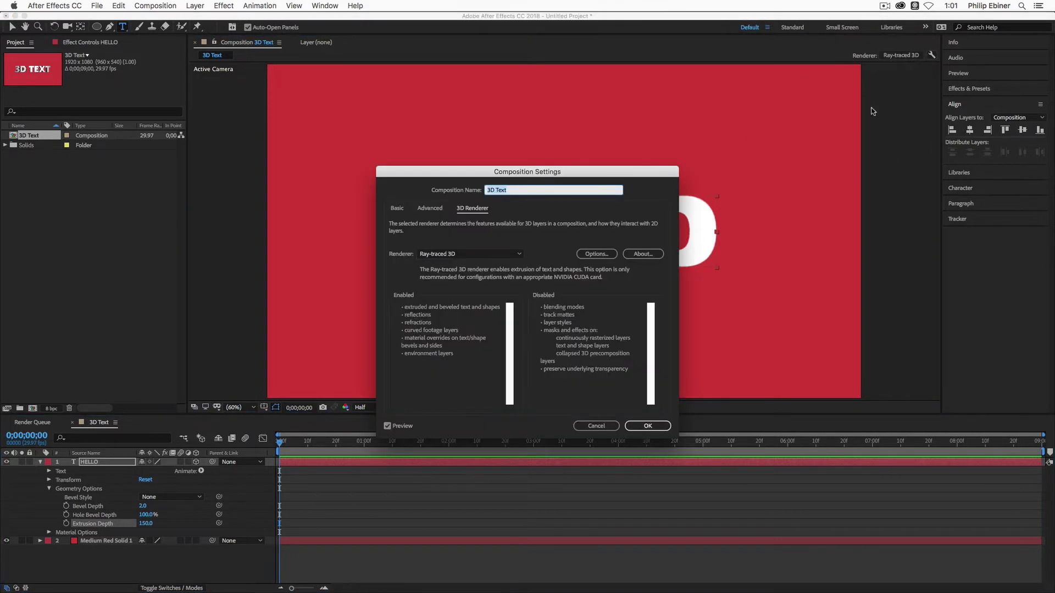
click(596, 427)
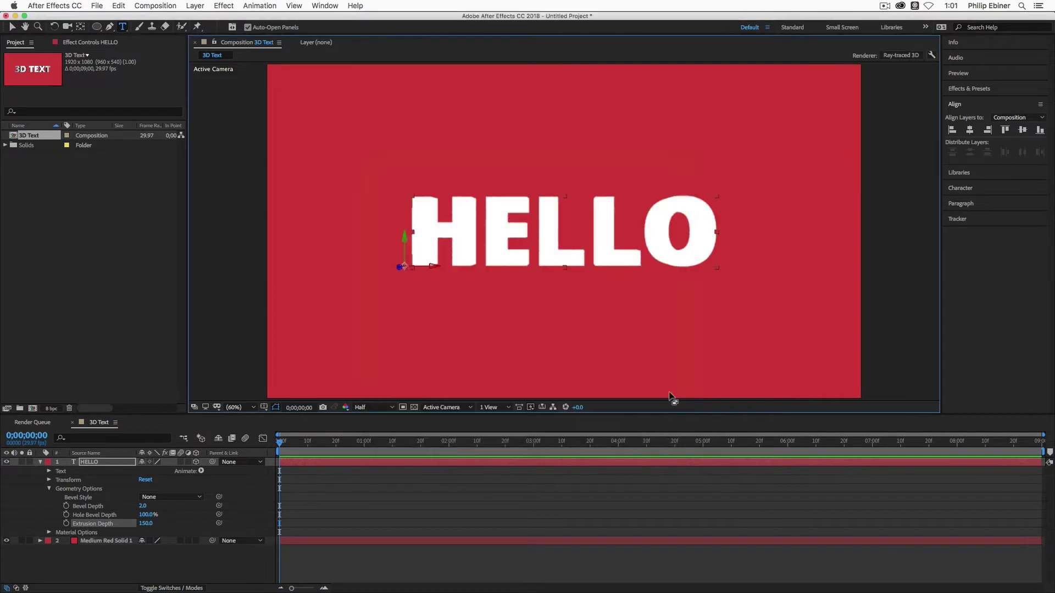
click(900, 56)
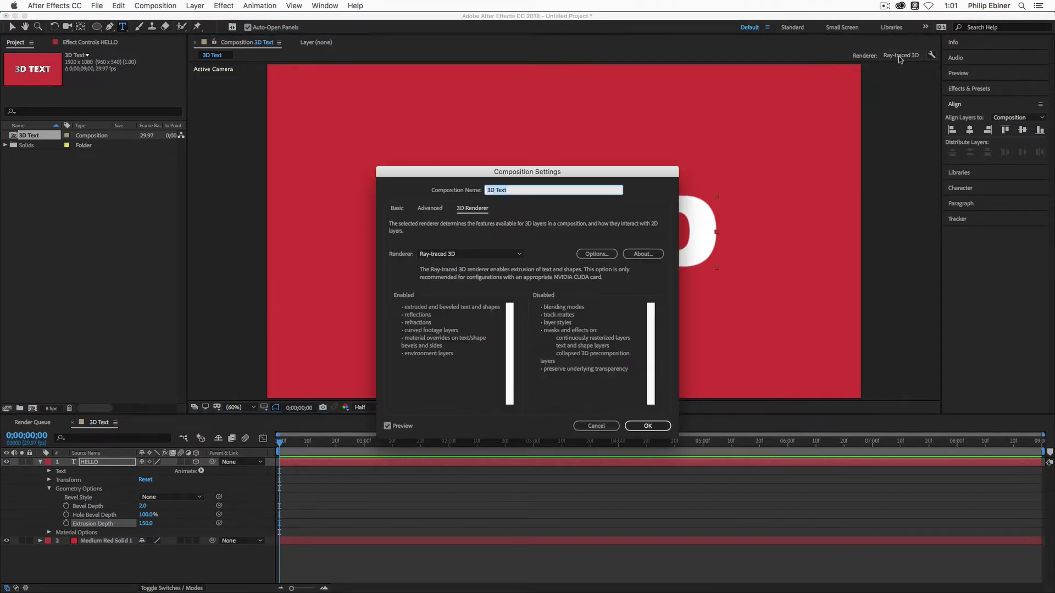
click(501, 254)
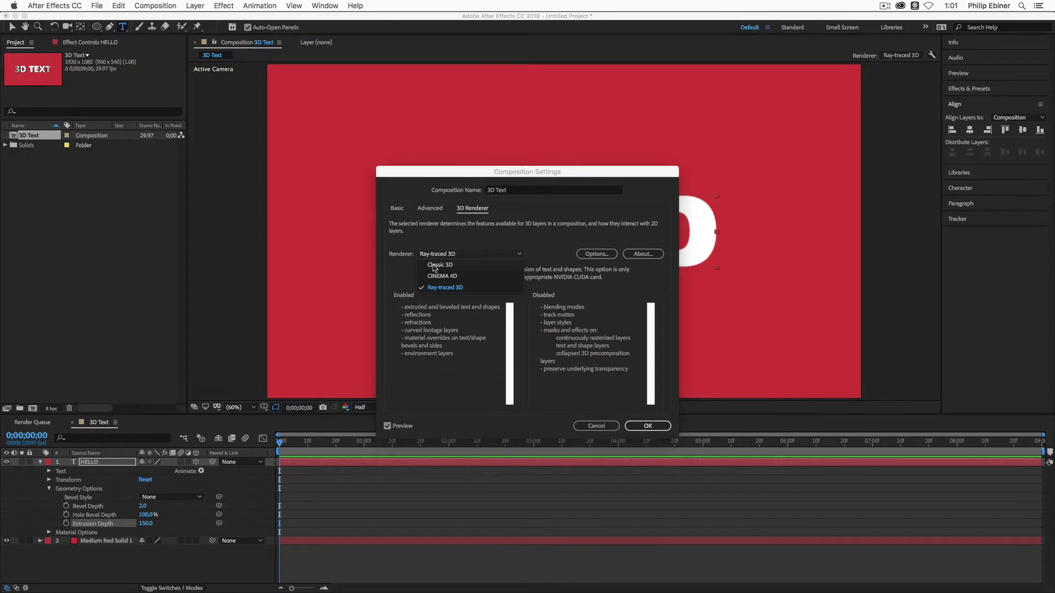
click(496, 231)
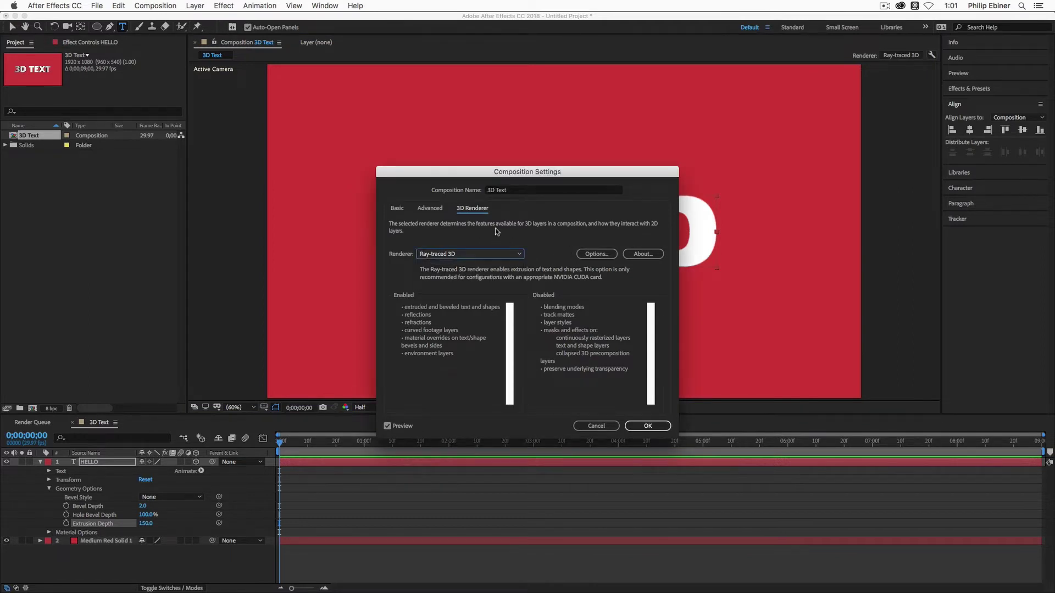
click(460, 255)
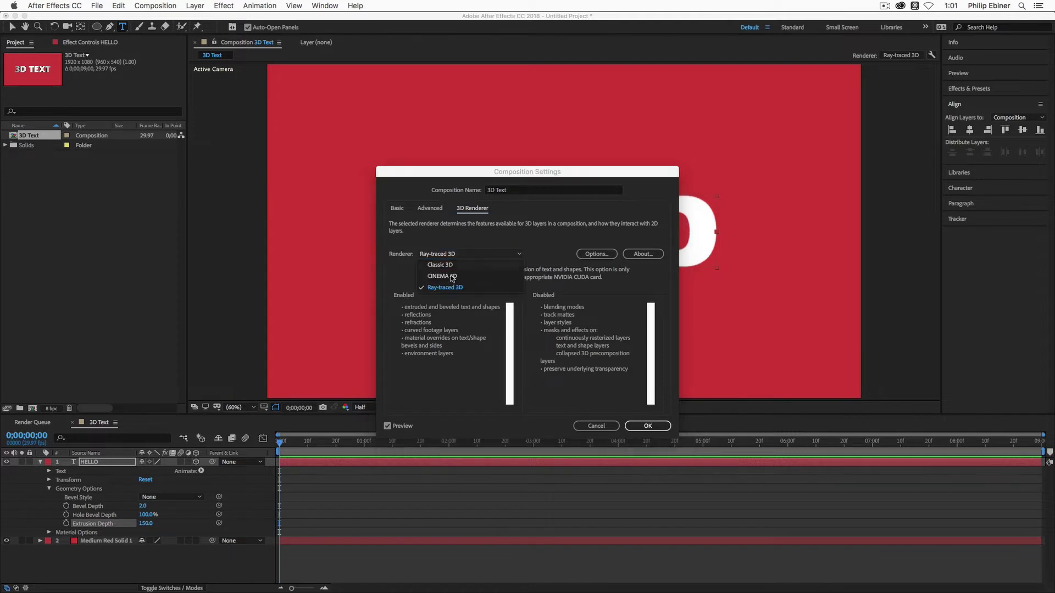
click(547, 228)
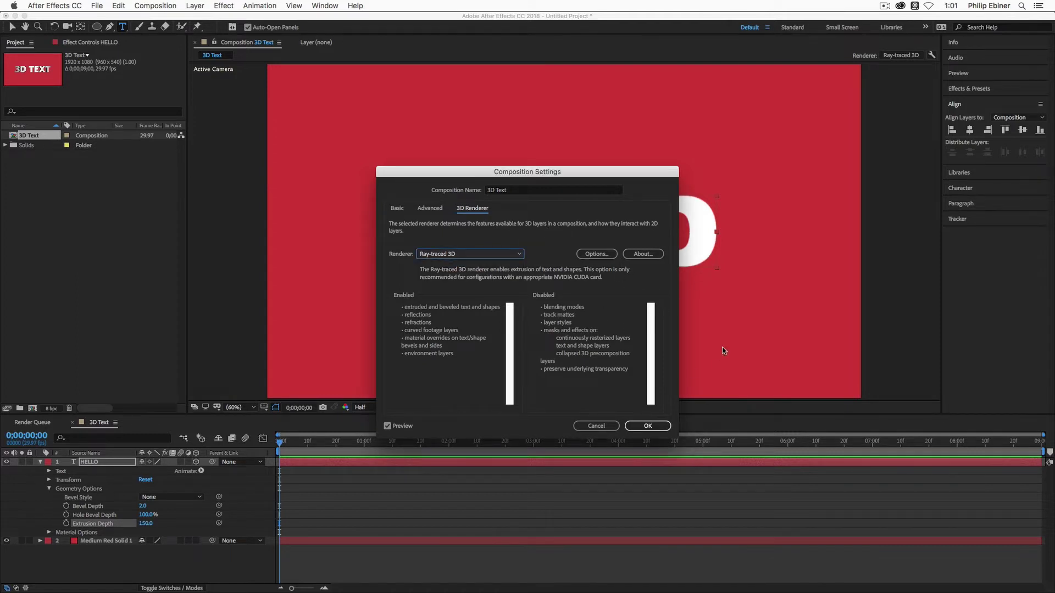
click(649, 426)
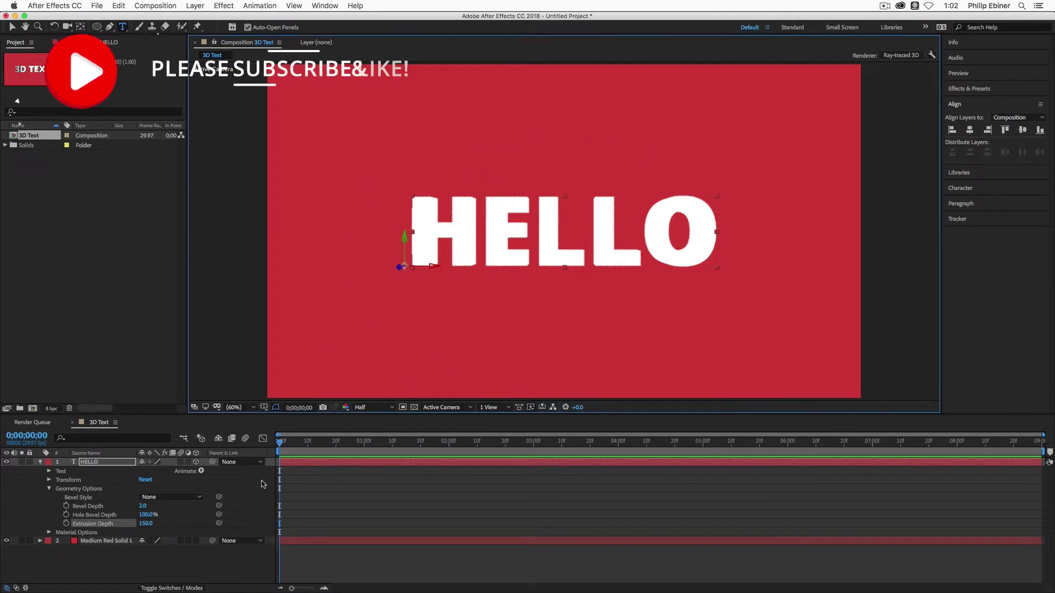
Step: Add a new Spot light layer with Casts Shadows enabled
click(157, 6)
mouse_move(242, 18)
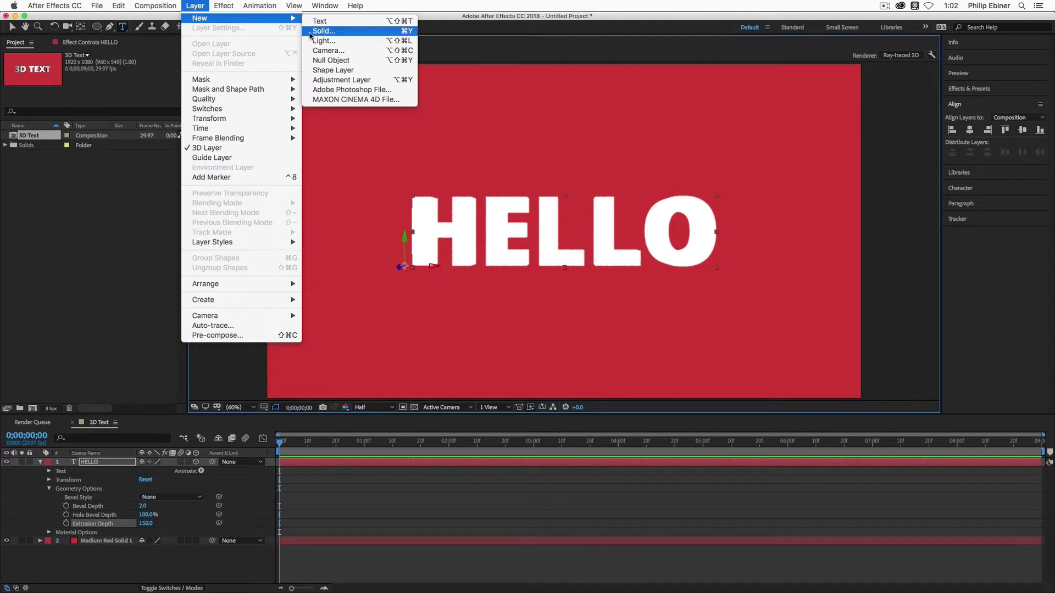
click(324, 41)
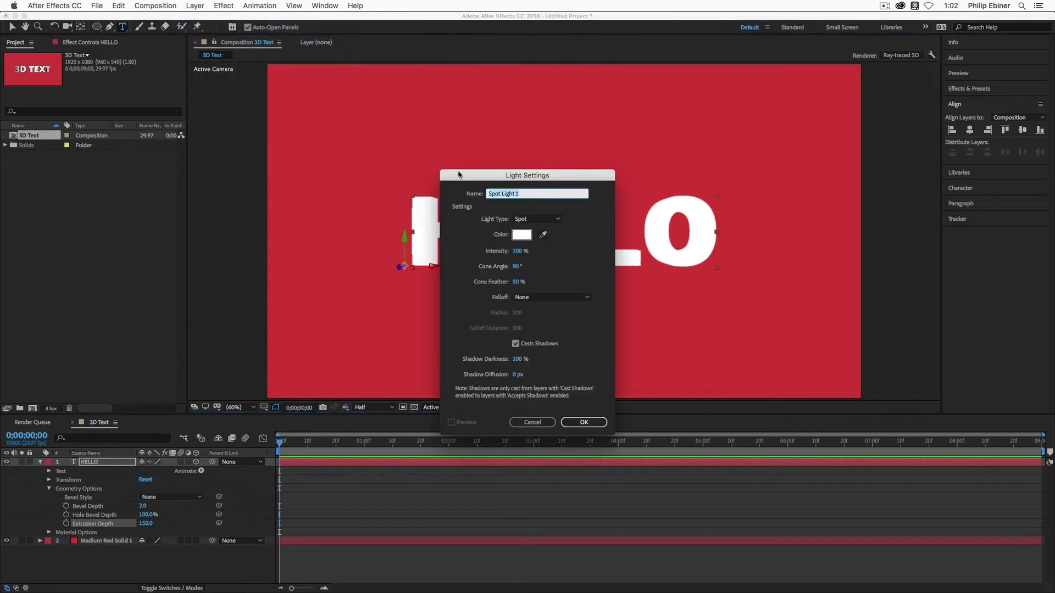
click(516, 344)
click(515, 344)
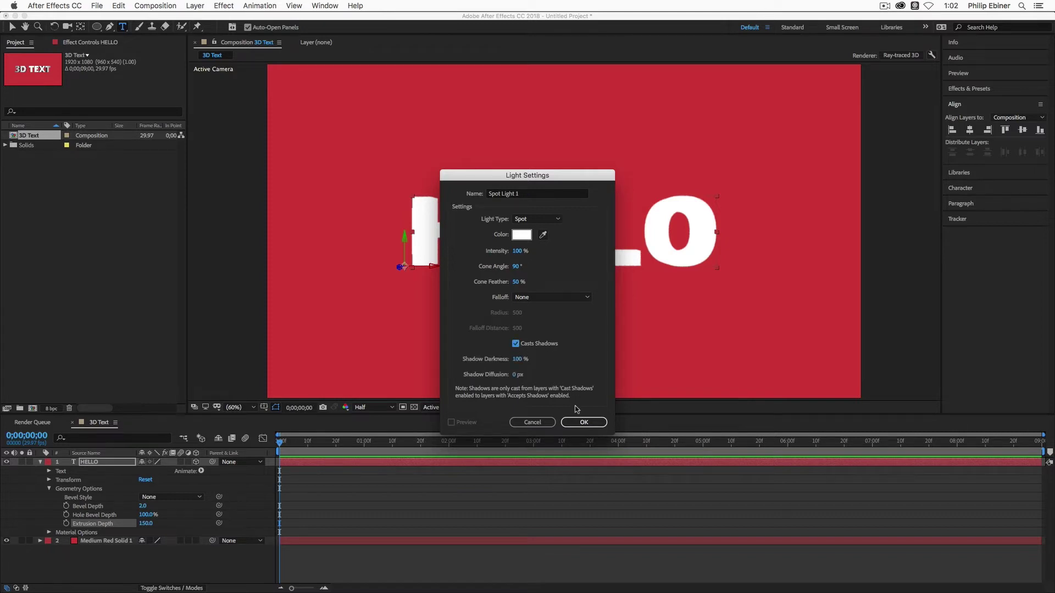
click(583, 422)
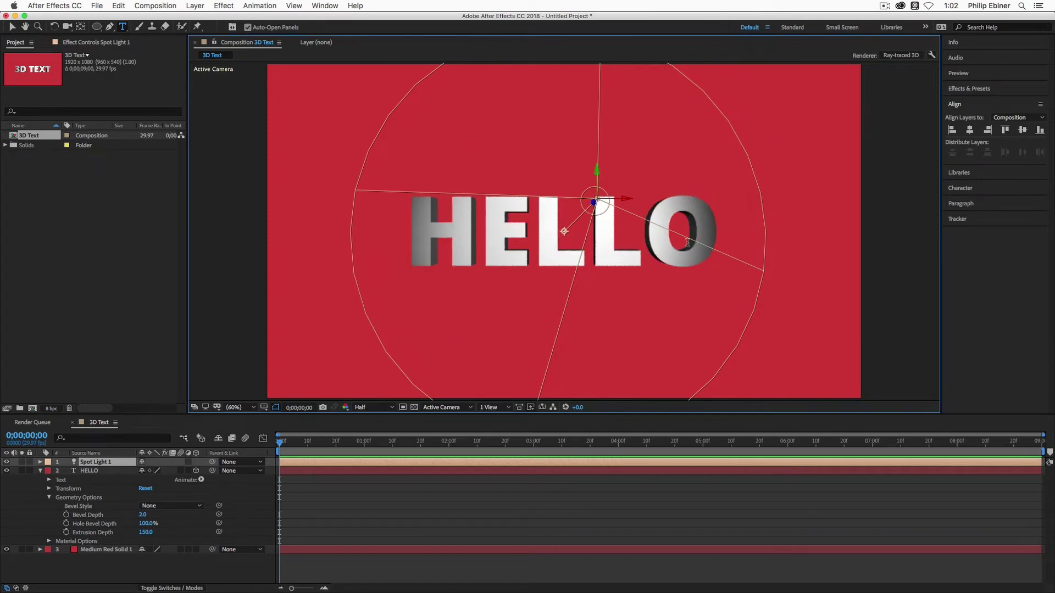
Step: Expand Spot Light 1's Light Options and Transform properties
click(40, 462)
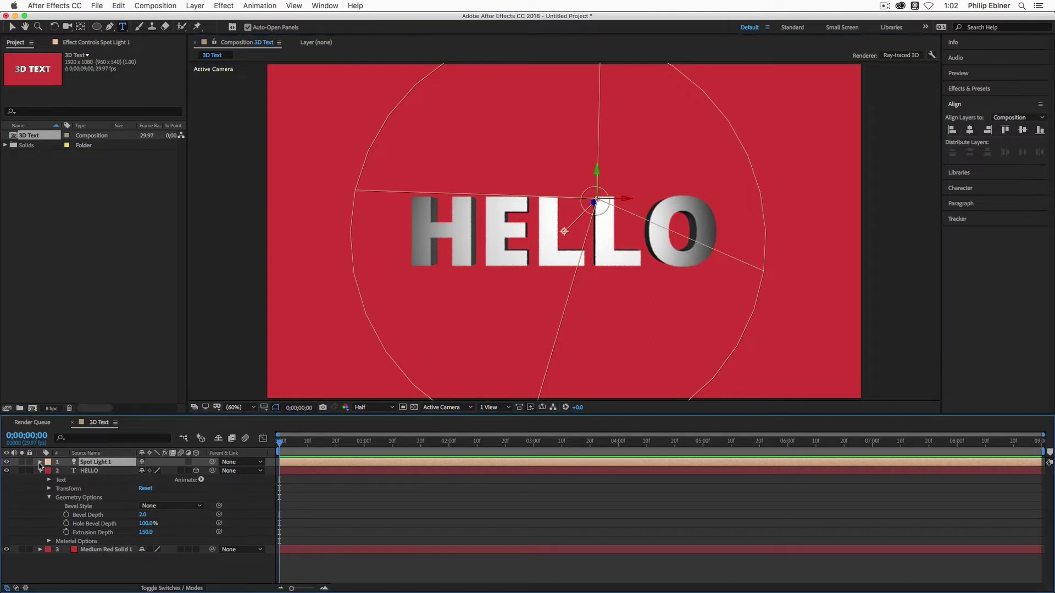
click(49, 480)
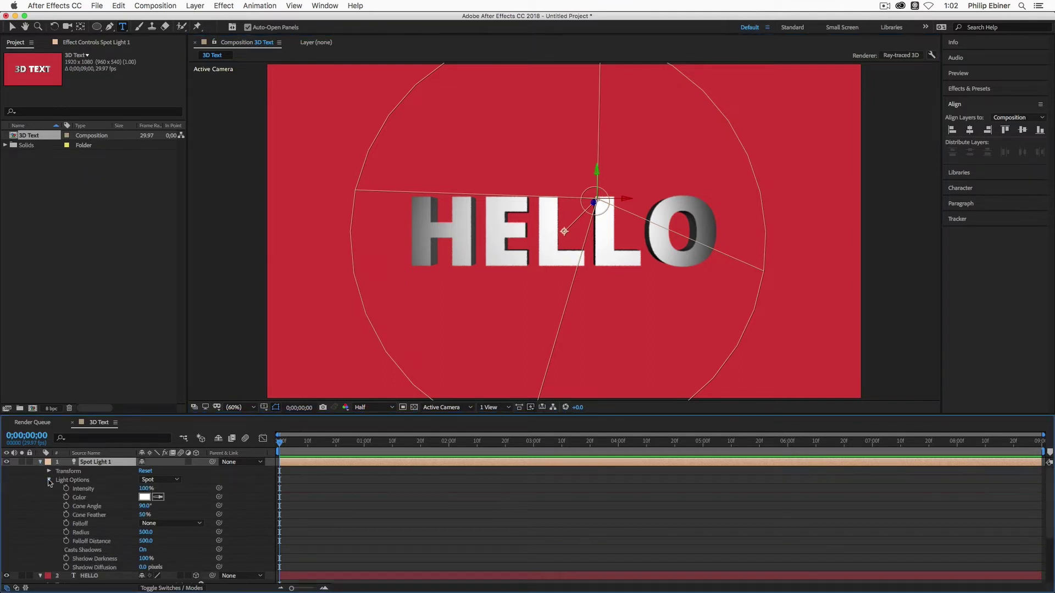
click(49, 471)
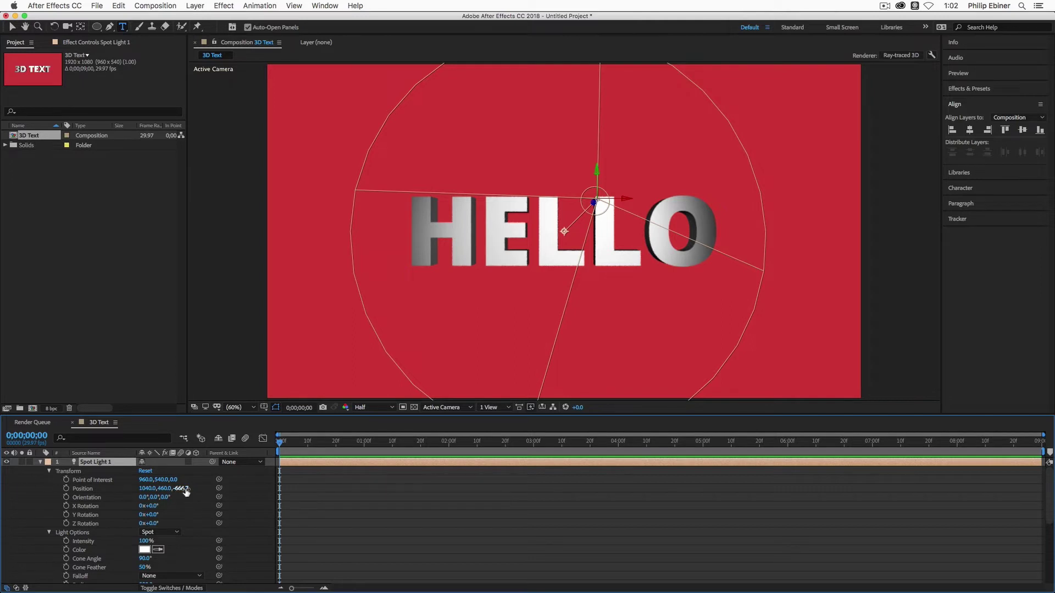
Step: Push Spot Light 1 back in Z, move it right of HELLO and aim it at the text
drag(183, 489, 2, 496)
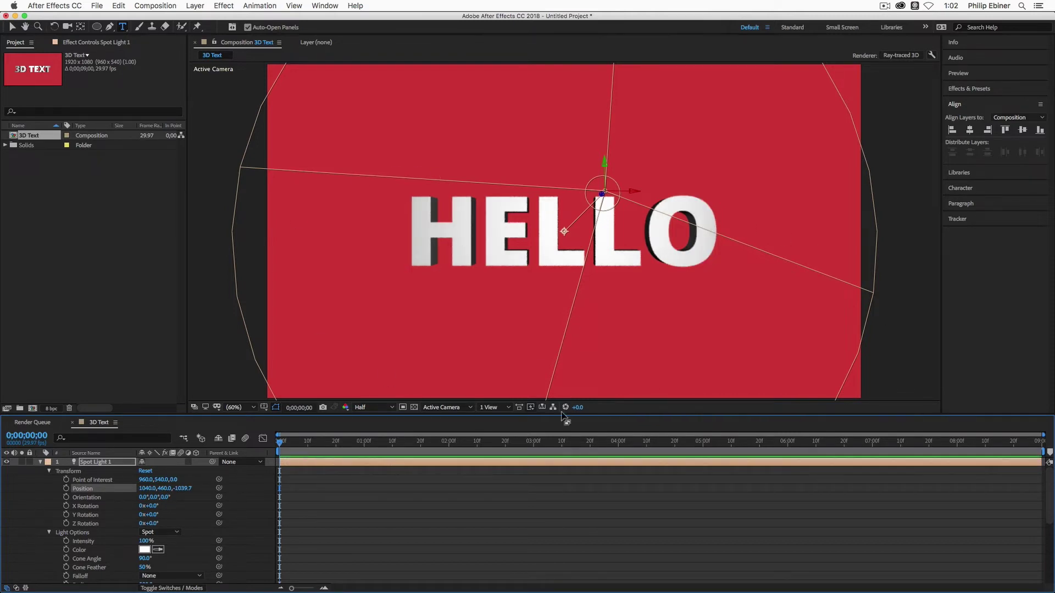
key(v)
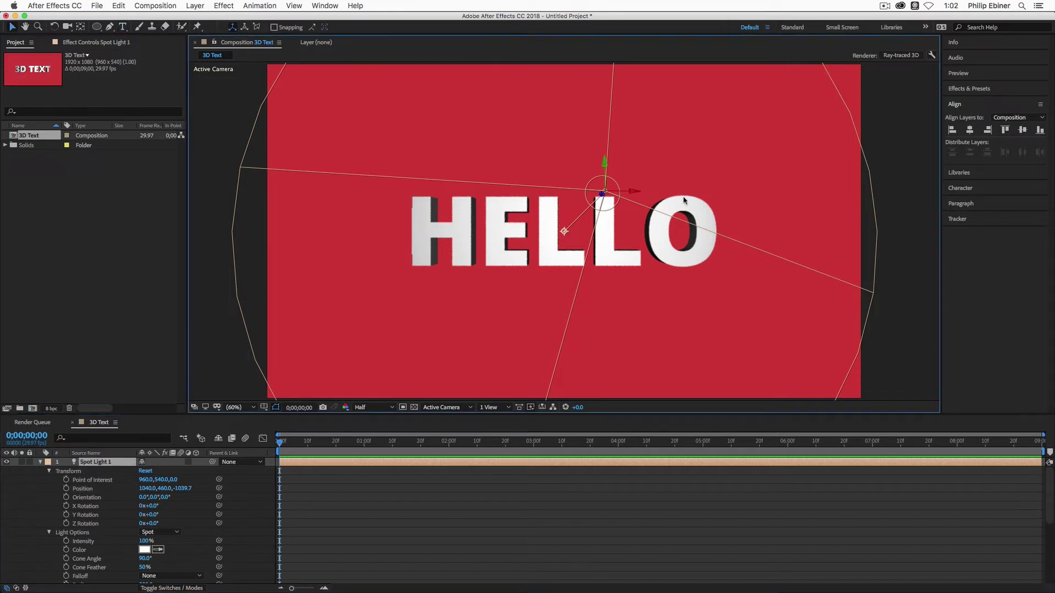
mouse_move(634, 190)
mouse_down()
mouse_move(755, 204)
mouse_move(703, 207)
mouse_up()
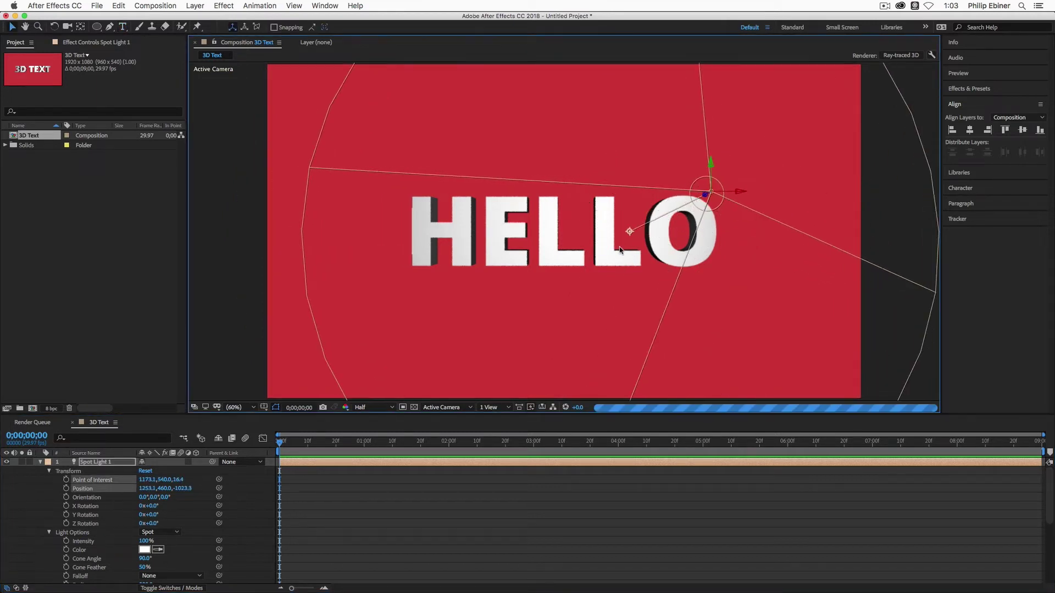
drag(630, 234, 566, 243)
Step: Fine-tune the light to 1249.8, 333.9, -1011.2, aimed at 1003.9, 487.8, 28.4
click(711, 163)
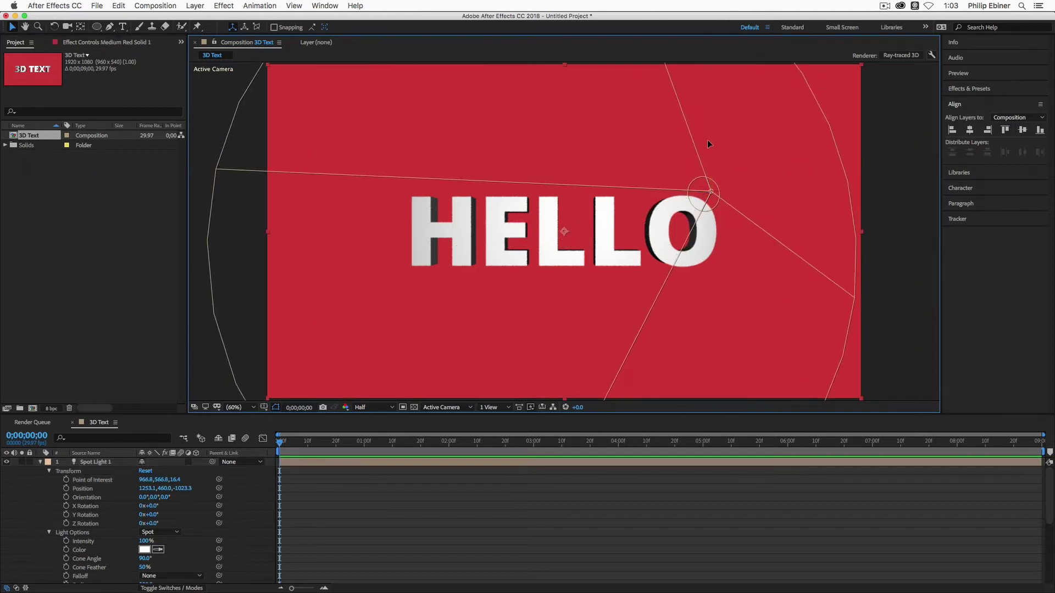
key(super+z)
key(super+z)
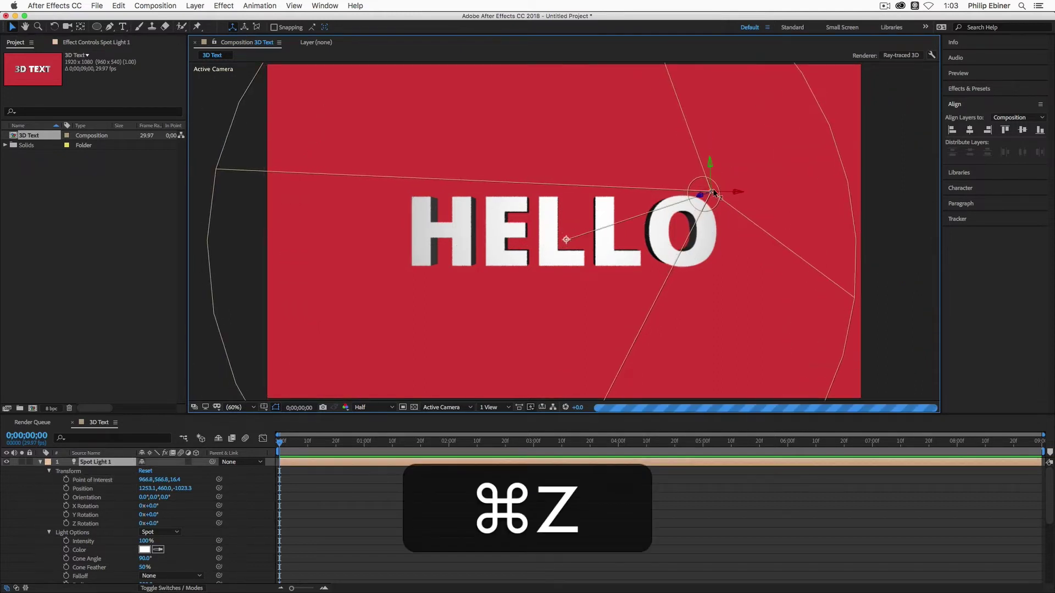
key(super+z)
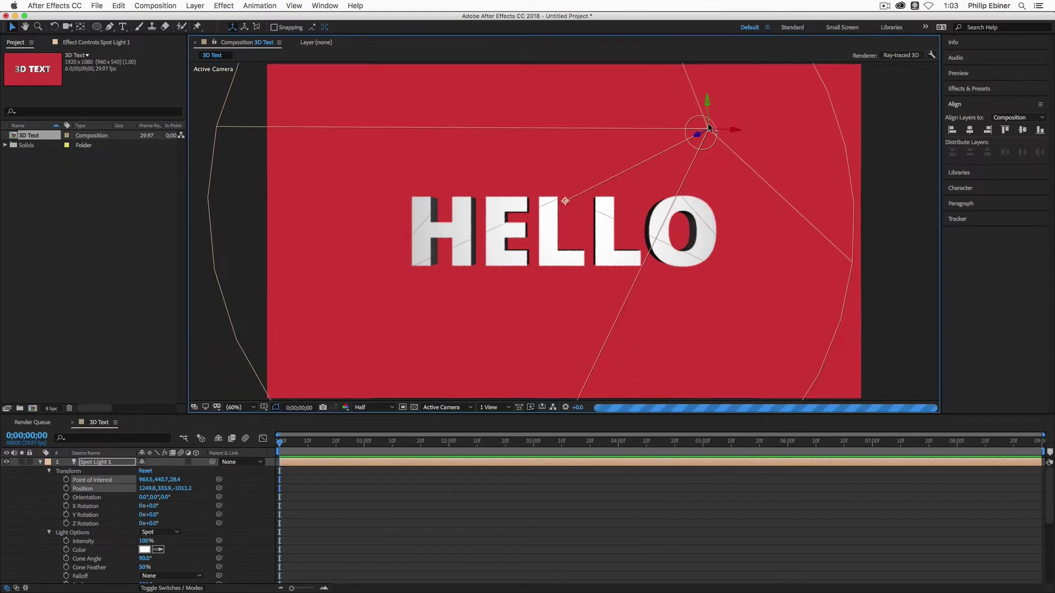
drag(565, 202, 577, 215)
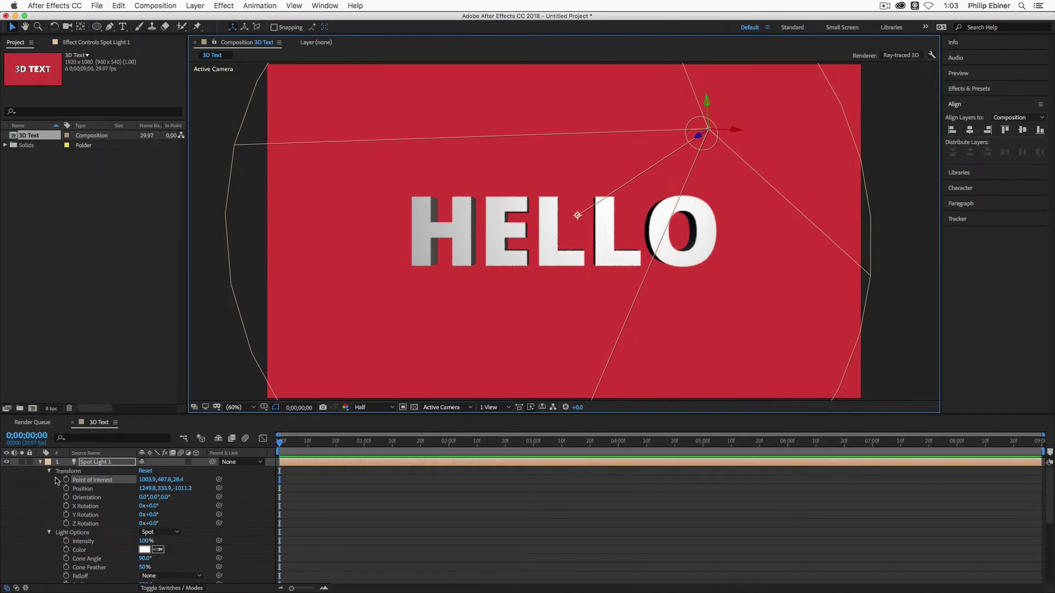
click(39, 463)
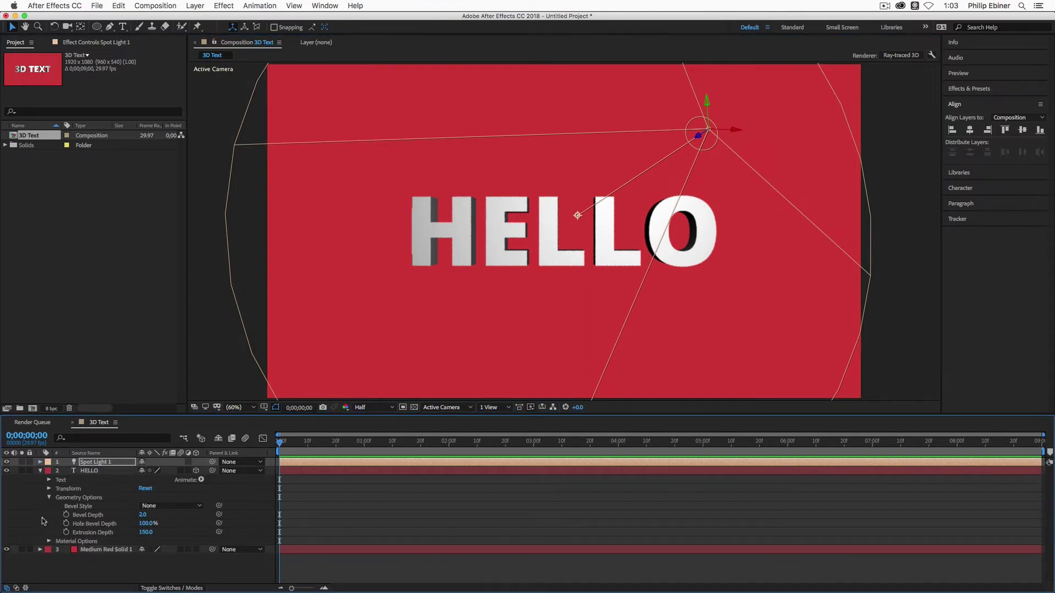
Step: Scrub HELLO's Y Rotation to 0x-14.0°
click(49, 489)
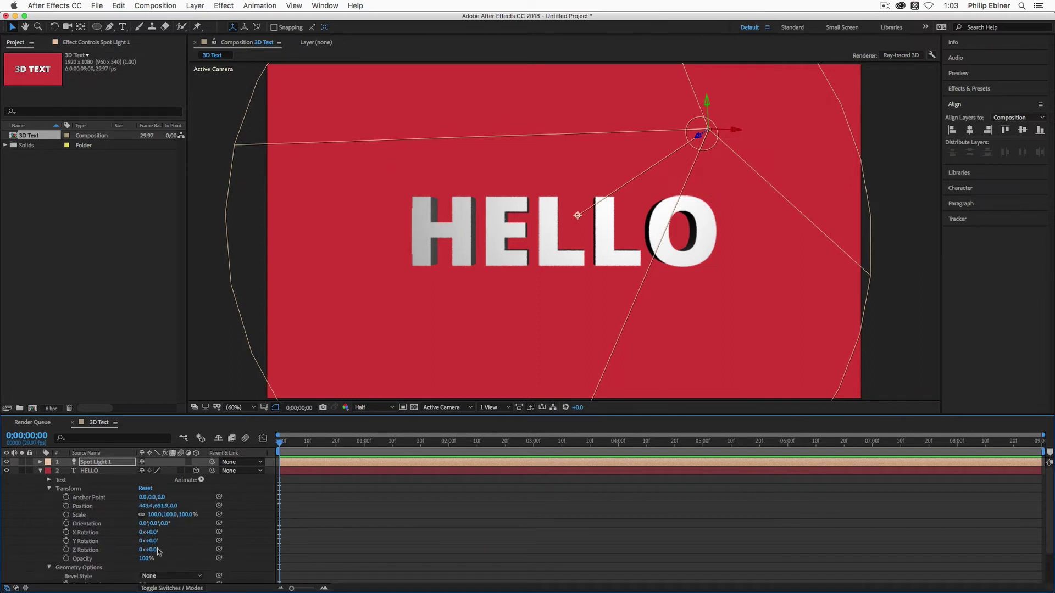
click(137, 544)
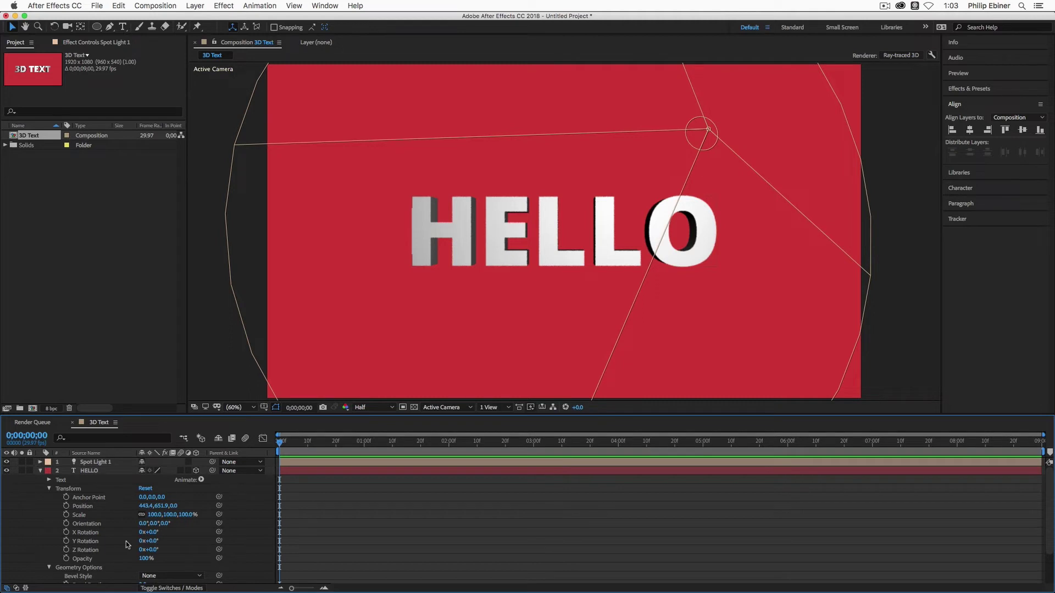
mouse_move(127, 542)
mouse_down()
mouse_move(98, 542)
mouse_move(130, 542)
mouse_up()
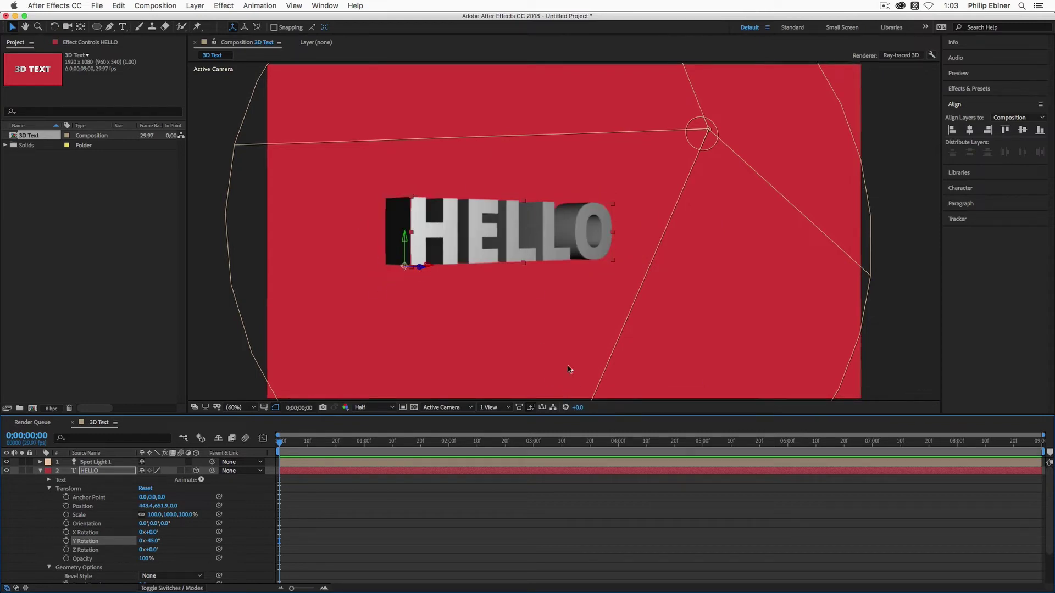
drag(150, 542, 171, 544)
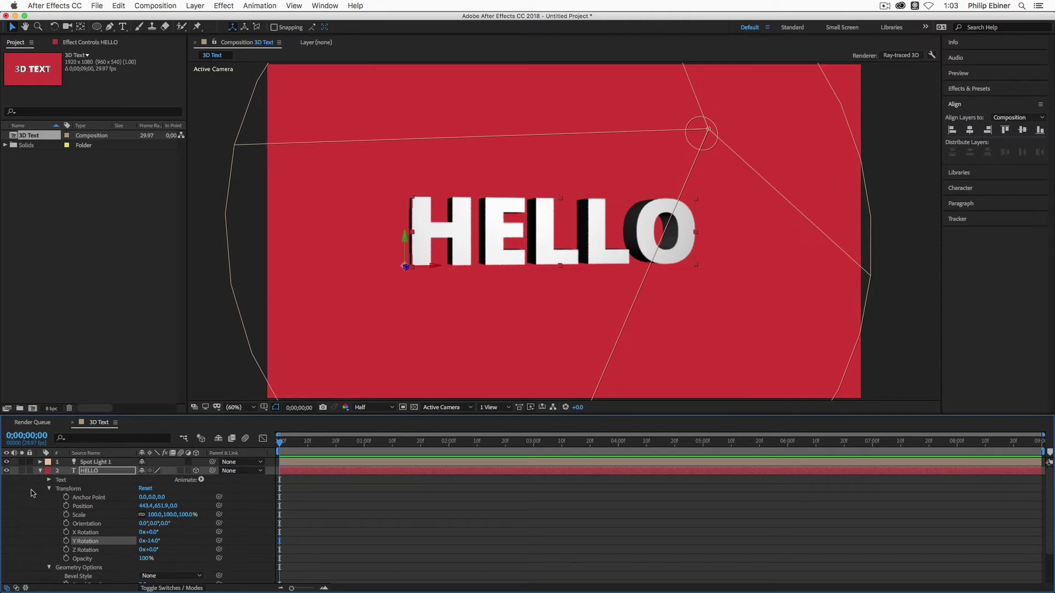
click(40, 471)
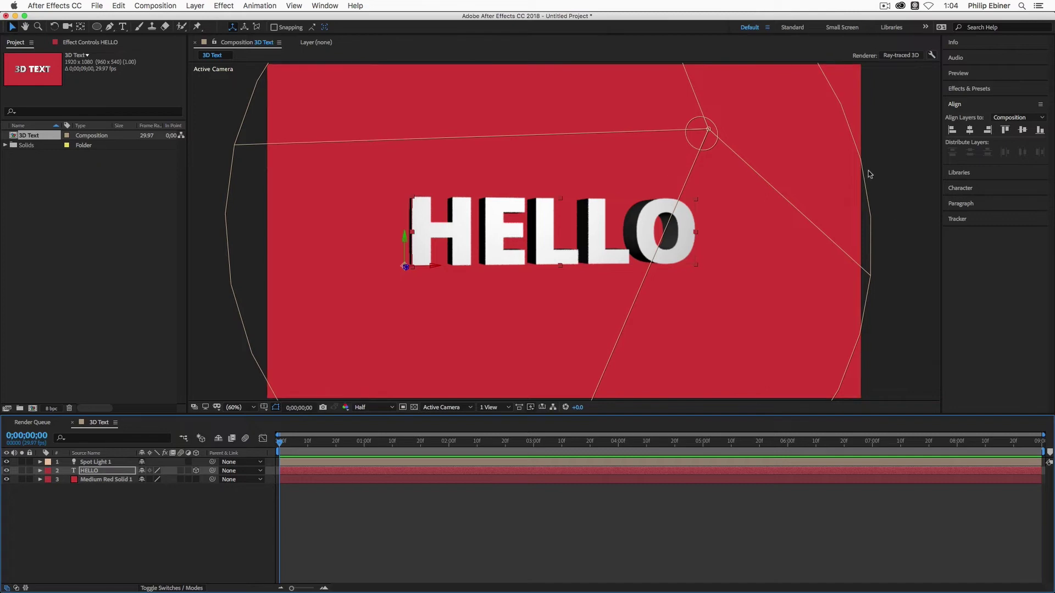
Step: Enable the 3D Layer switch on Medium Red Solid 1 and reselect the HELLO layer
click(196, 479)
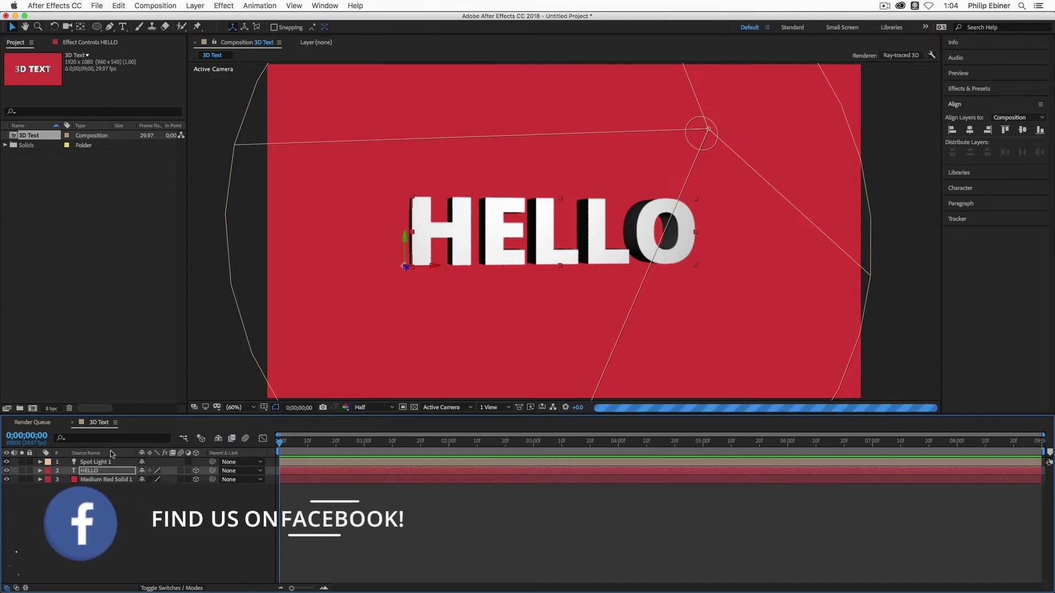
click(160, 588)
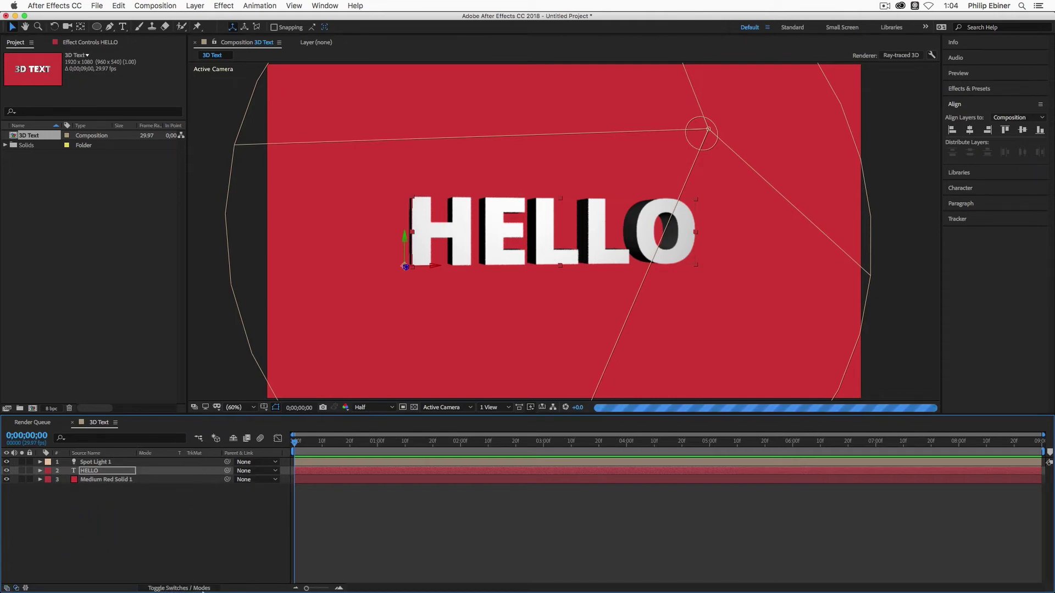
click(201, 588)
click(196, 480)
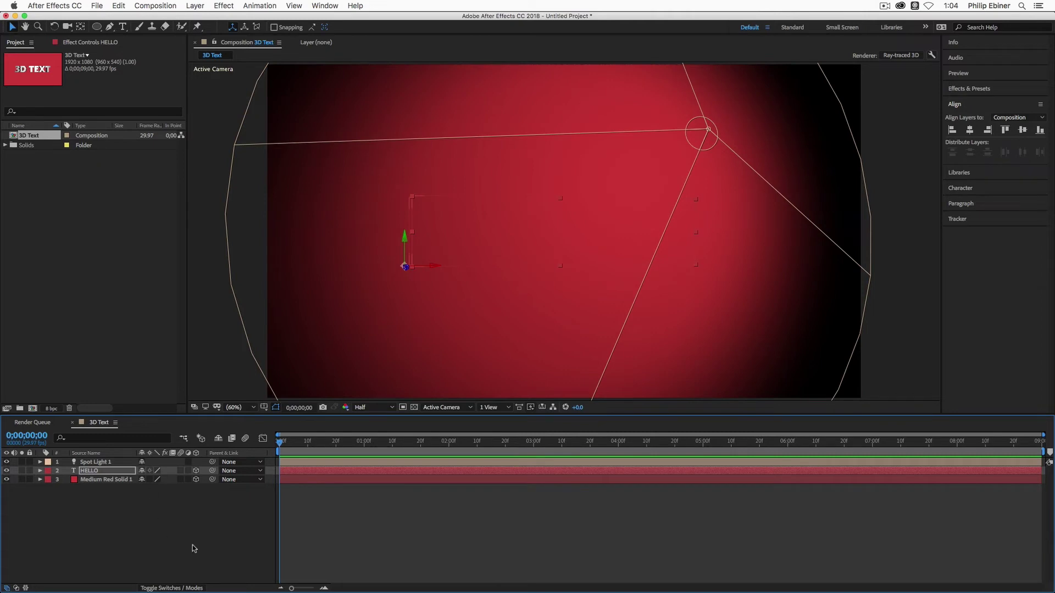
click(105, 483)
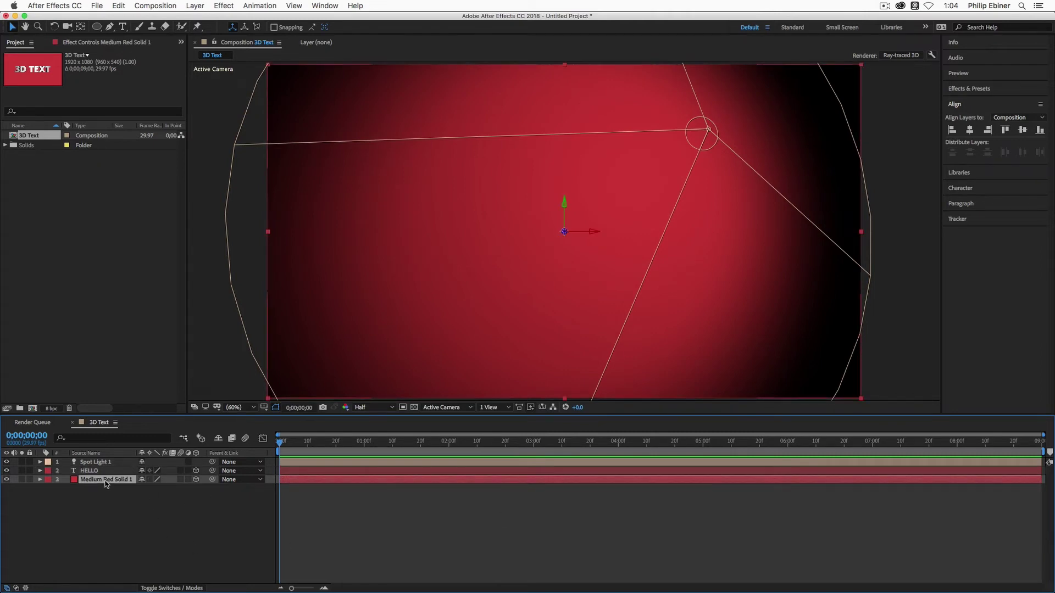
click(105, 473)
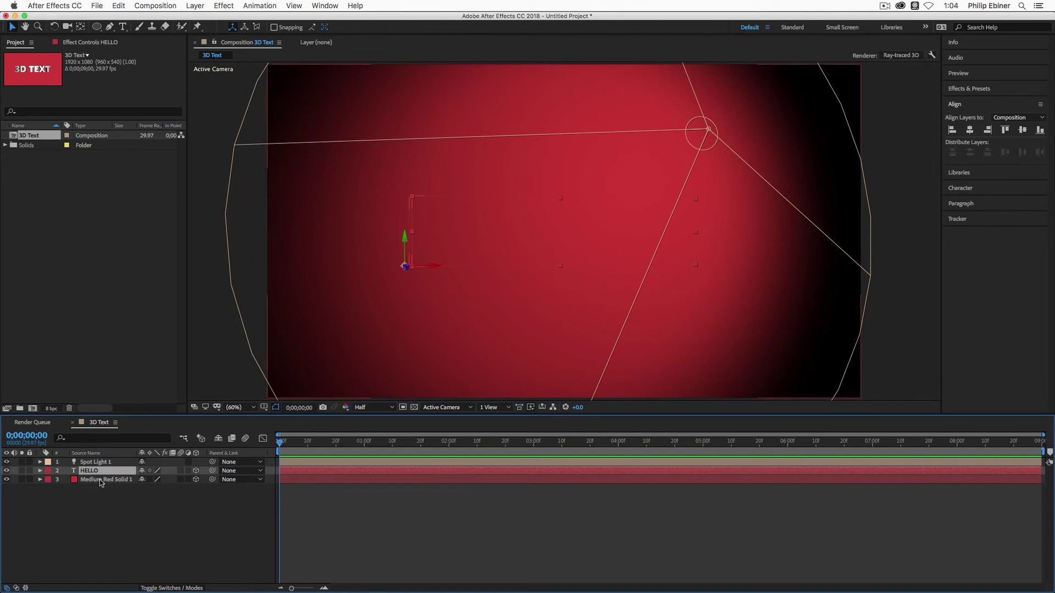
key(p)
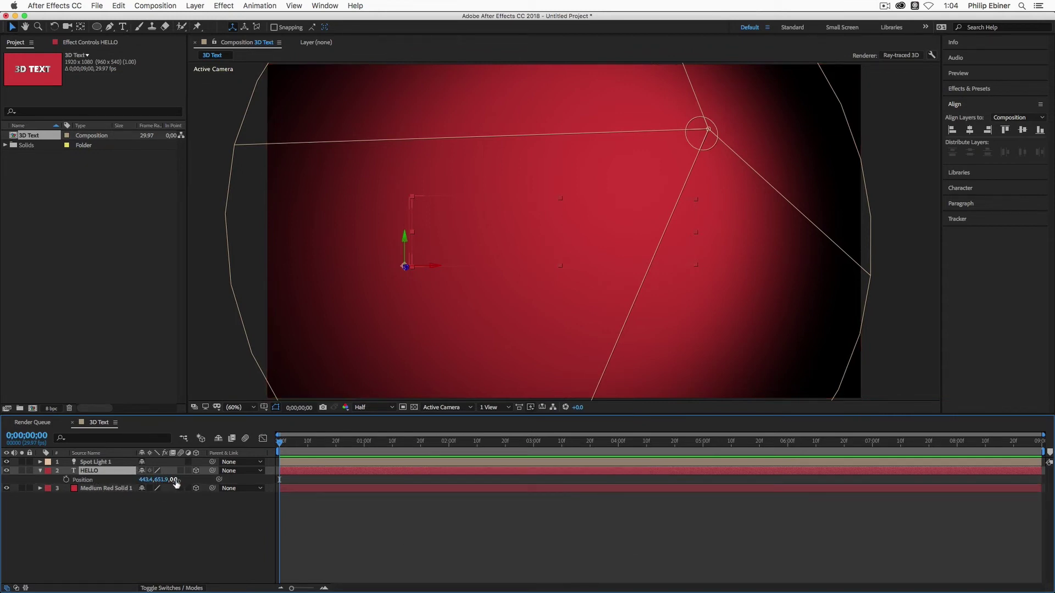
Step: Set HELLO's Position Z to -500 so it stands in front of the red solid
drag(176, 484, 99, 481)
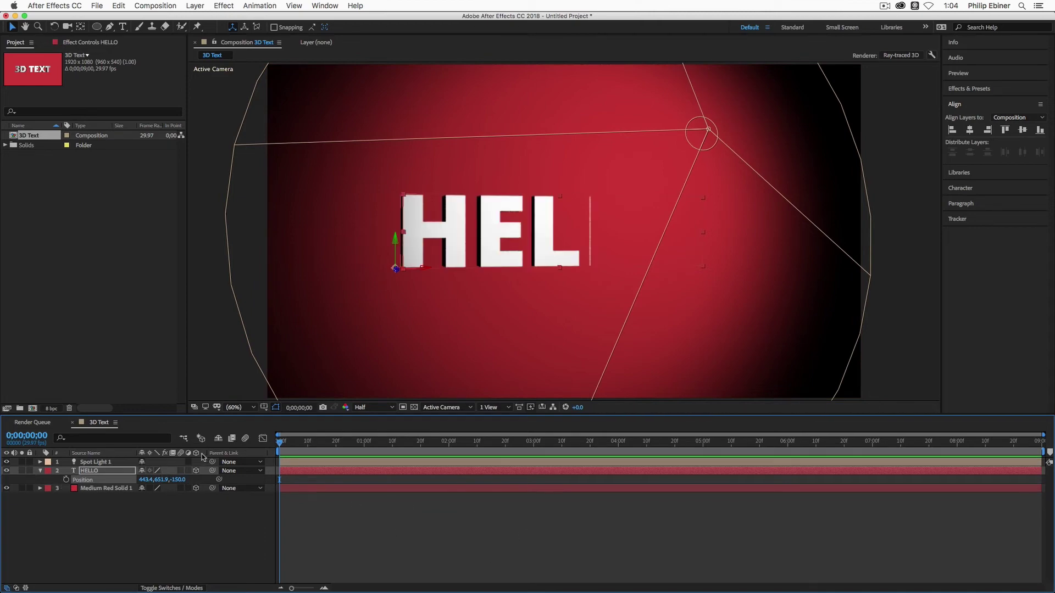
click(180, 479)
text(-)
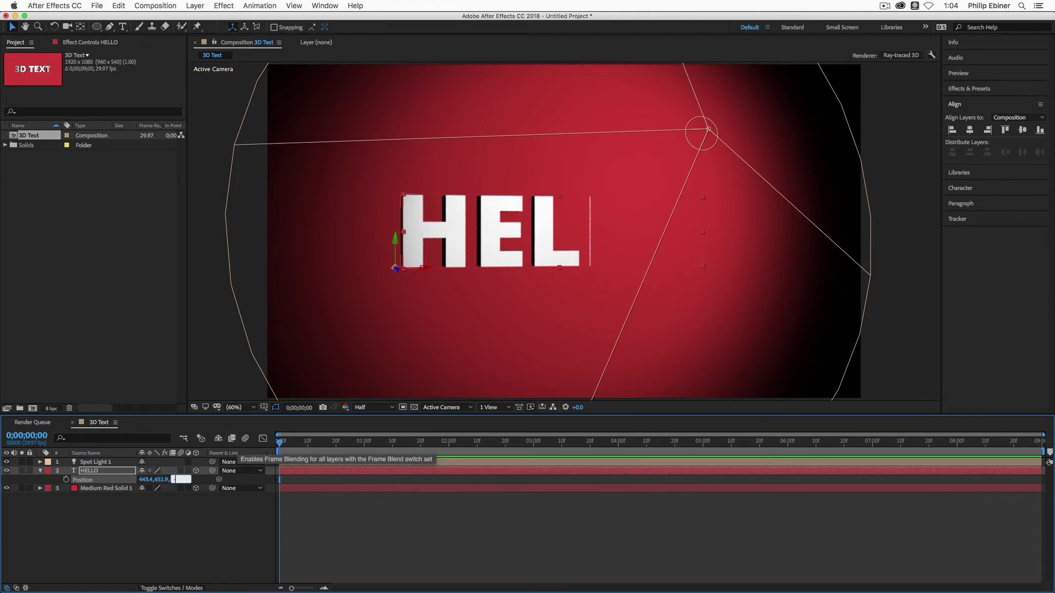
text(500)
key(Return)
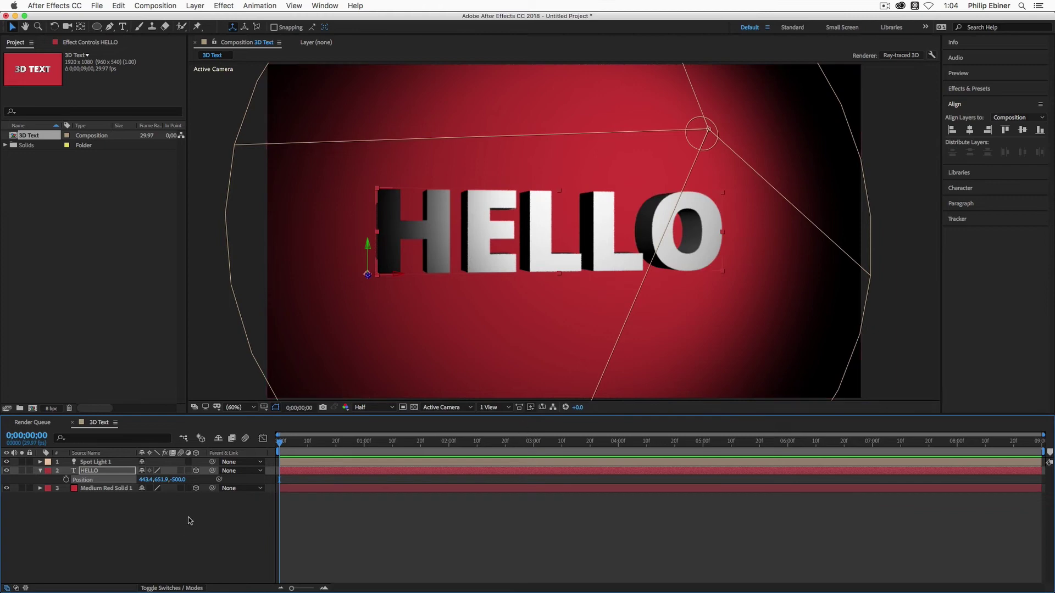
click(104, 488)
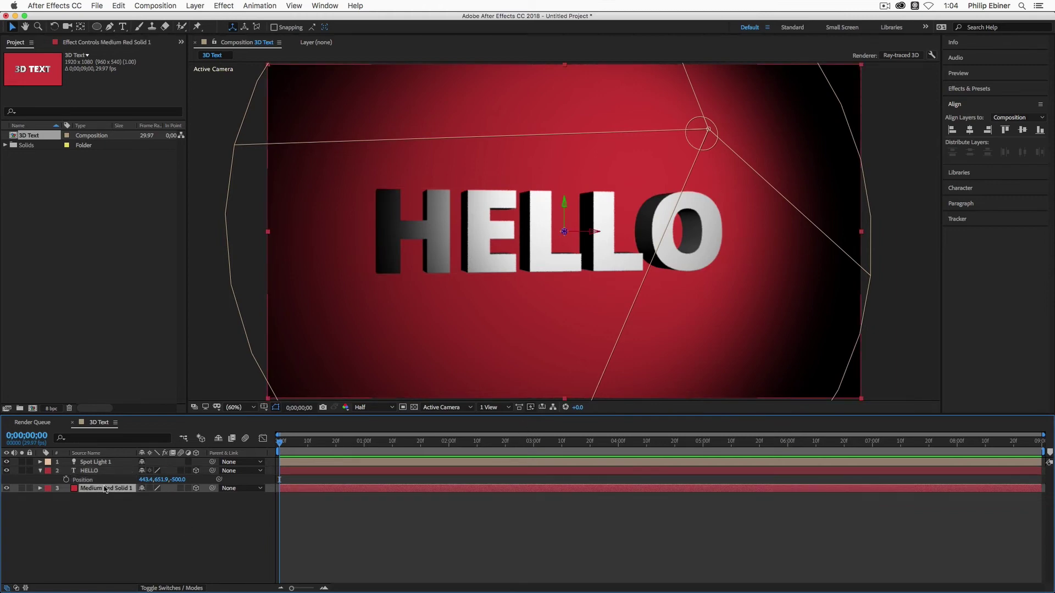
Step: Move Medium Red Solid 1 to Position Z 373 and set its Scale to 123%
key(p)
drag(173, 501, 325, 502)
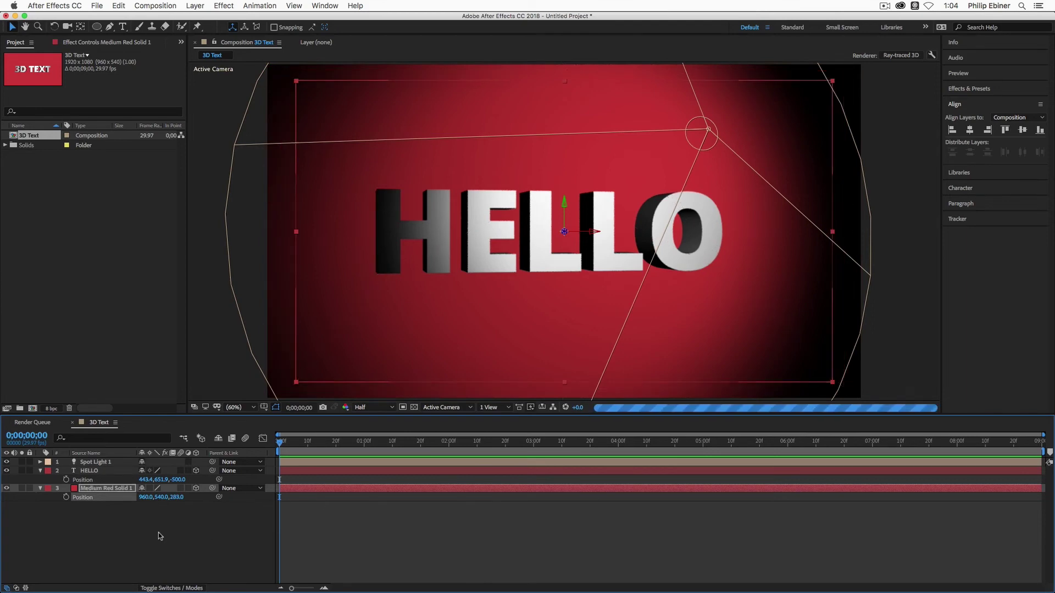
drag(177, 497, 226, 500)
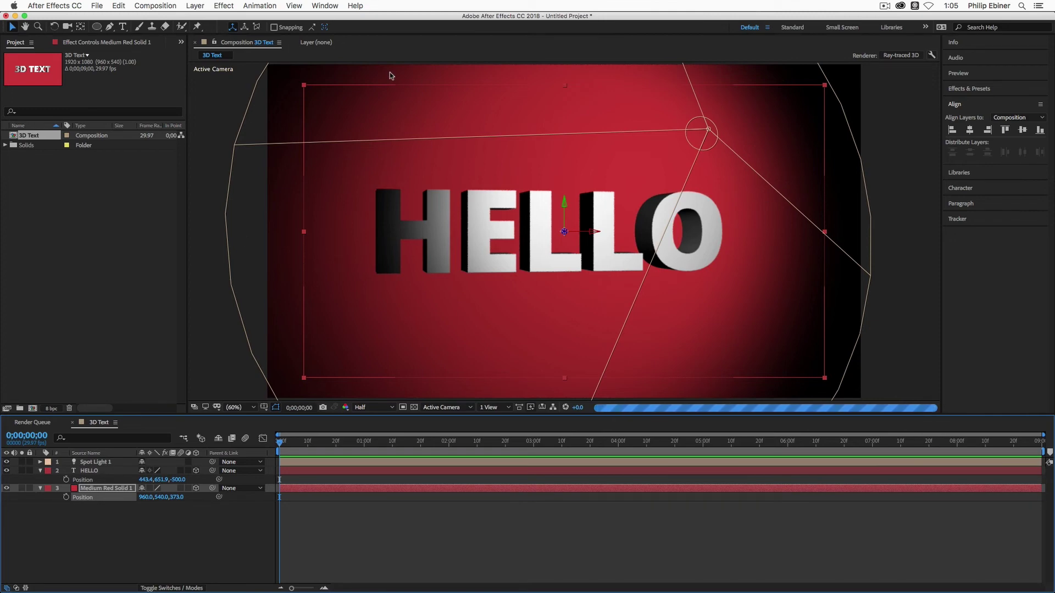
key(s)
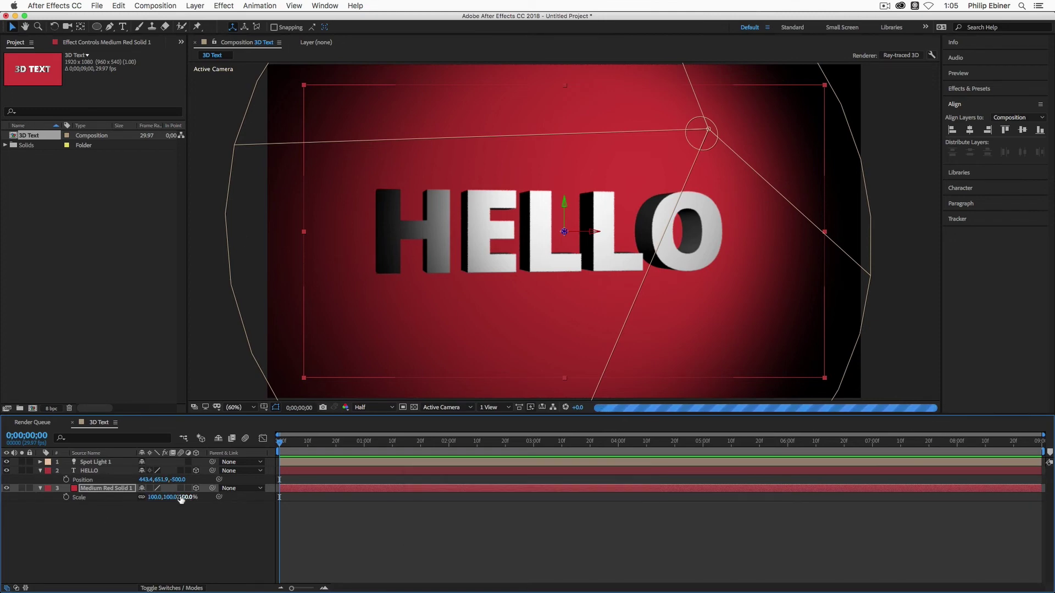
drag(182, 499, 193, 498)
click(447, 532)
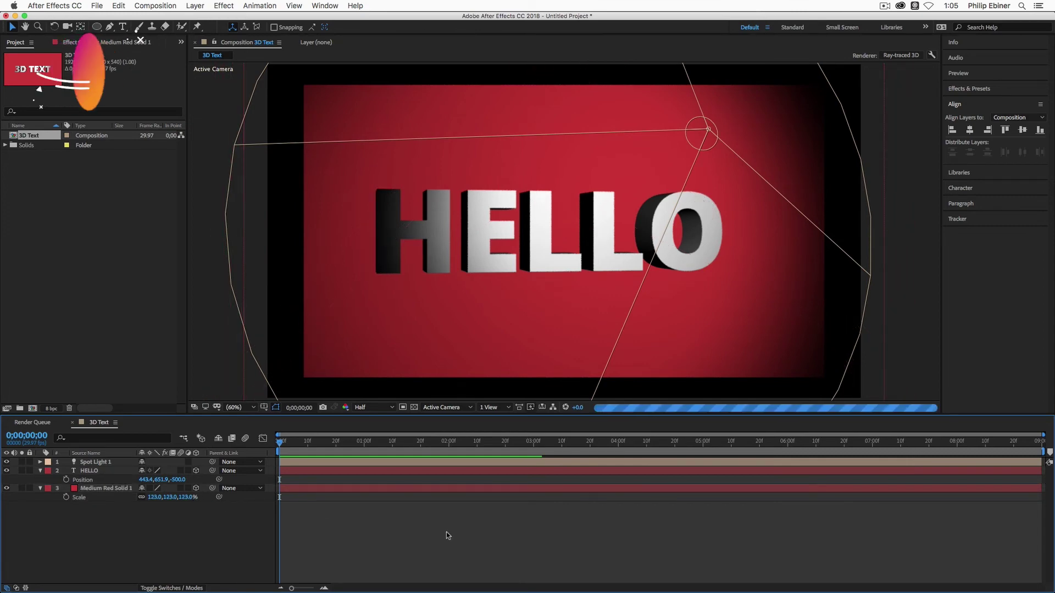